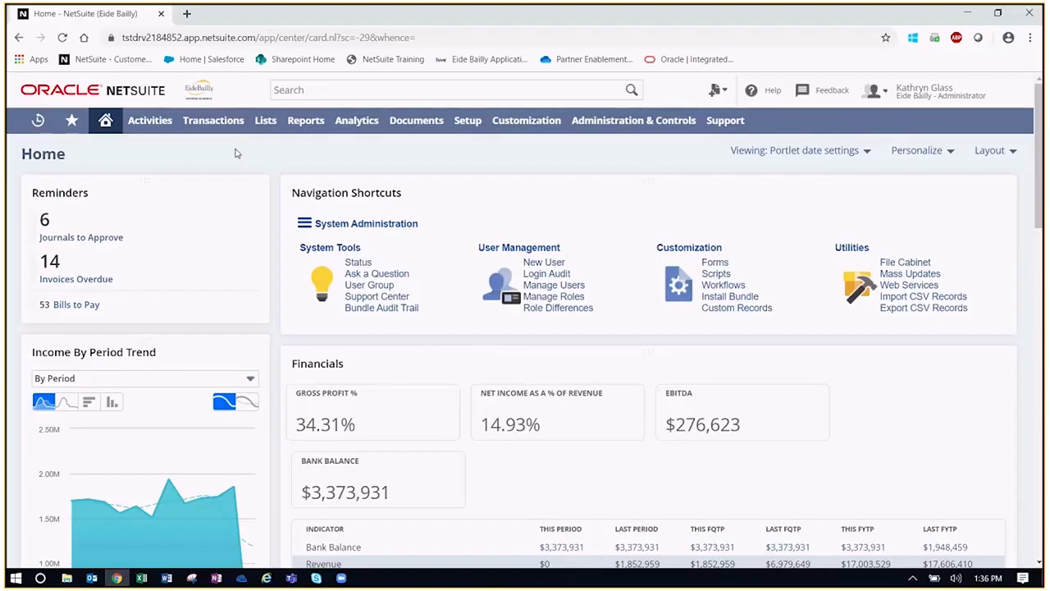
Open the Smith Supplies invoice from the recently viewed records
{"action": "mouse_move", "coordinate": [224, 122]}
{"action": "mouse_move", "coordinate": [38, 120]}
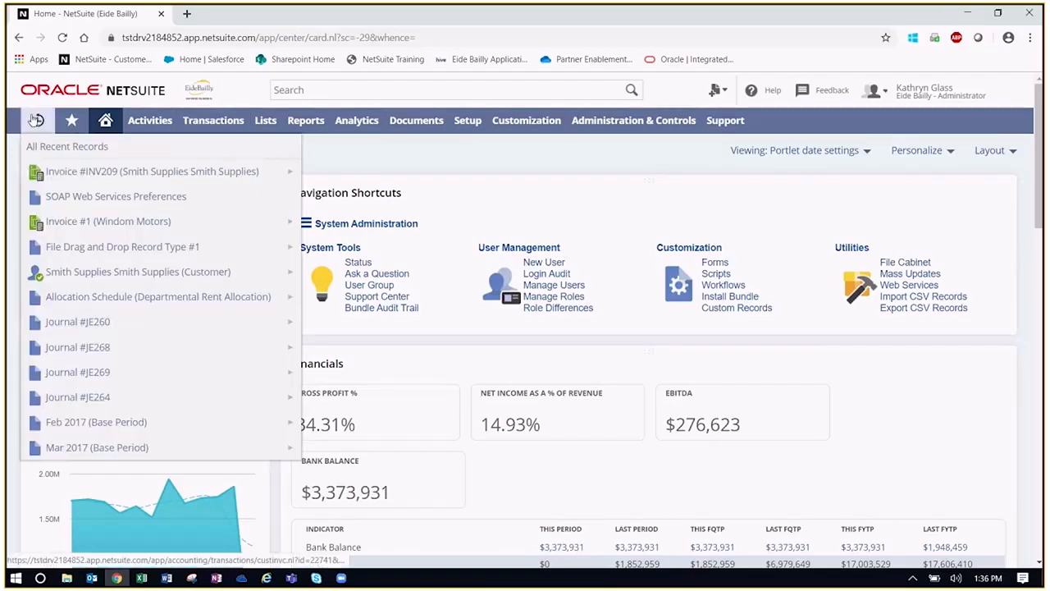
{"action": "left_click", "coordinate": [86, 173]}
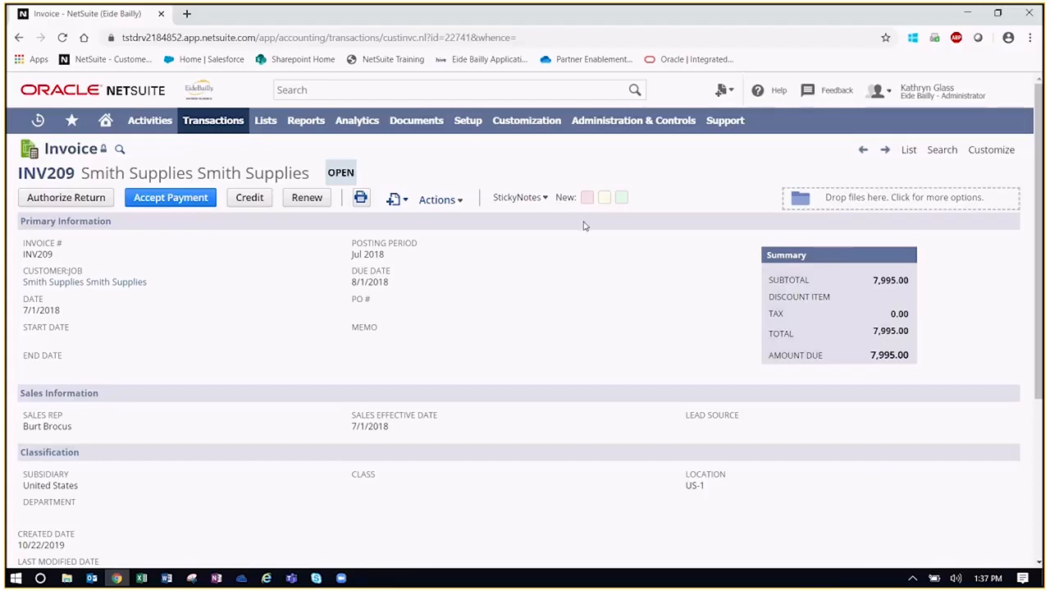
Check the open invoice's payment status and its due date
{"action": "left_click_drag", "start_coordinate": [355, 173], "coordinate": [327, 174]}
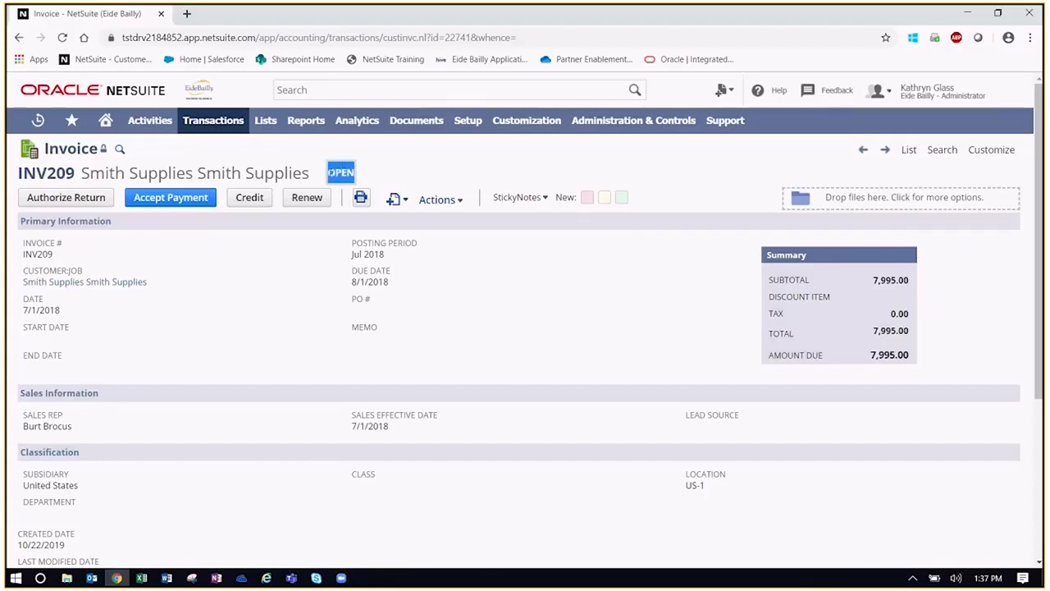
{"action": "left_click", "coordinate": [498, 269]}
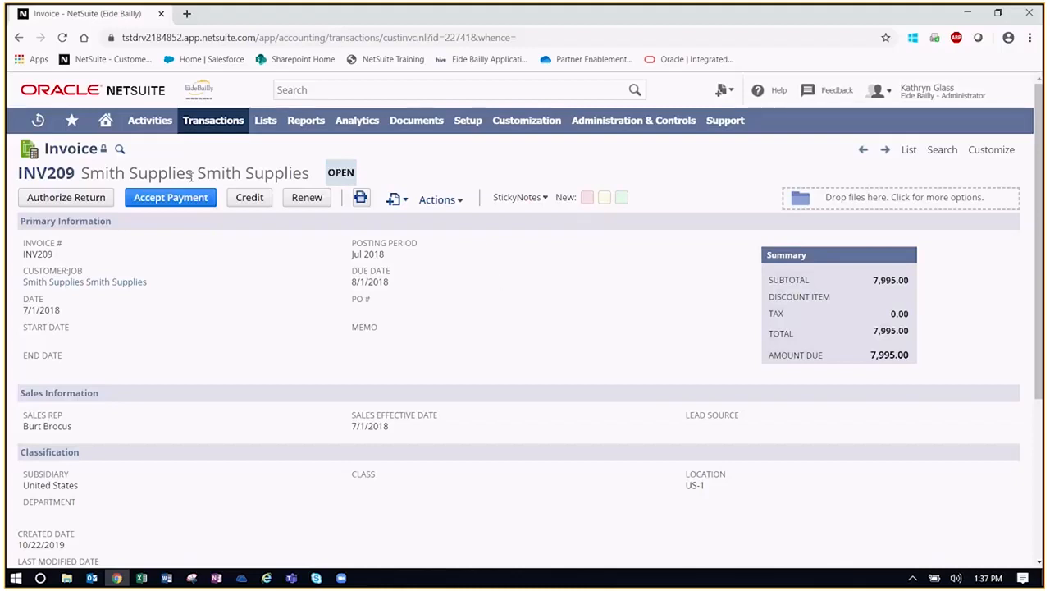
{"action": "left_click_drag", "start_coordinate": [391, 281], "coordinate": [351, 282]}
{"action": "left_click", "coordinate": [447, 292]}
Start a new pink sticky note on the invoice and address it to two employees
{"action": "left_click", "coordinate": [587, 199]}
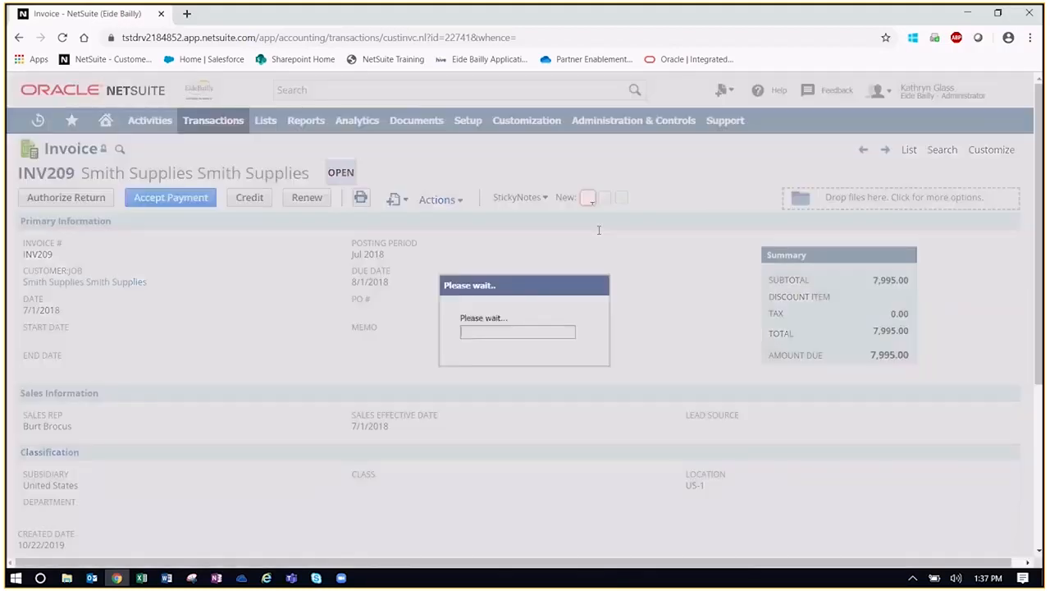
{"action": "left_click", "coordinate": [515, 278]}
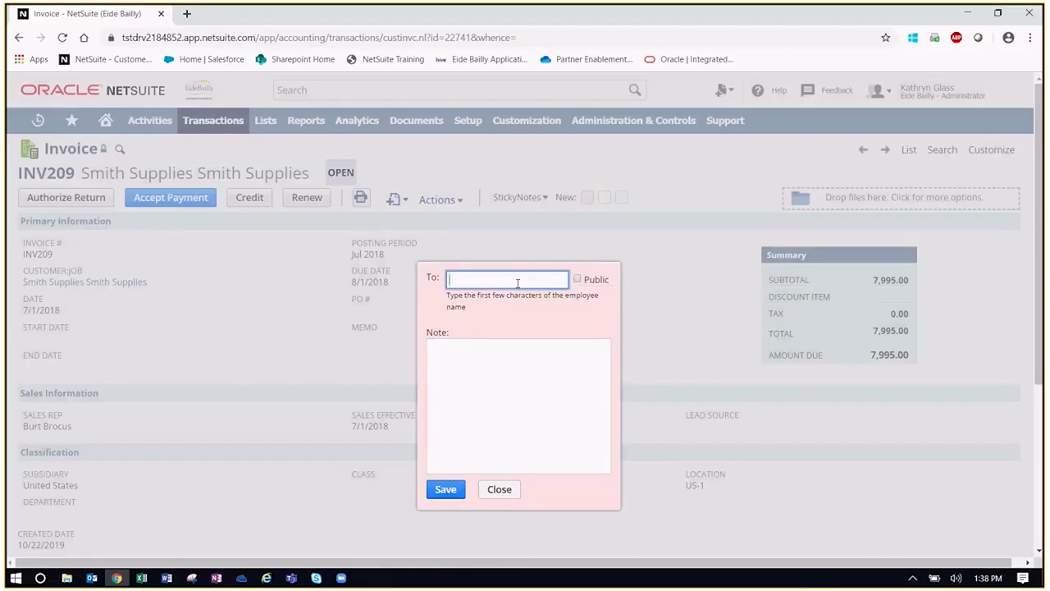
{"action": "type", "text": "kath"}
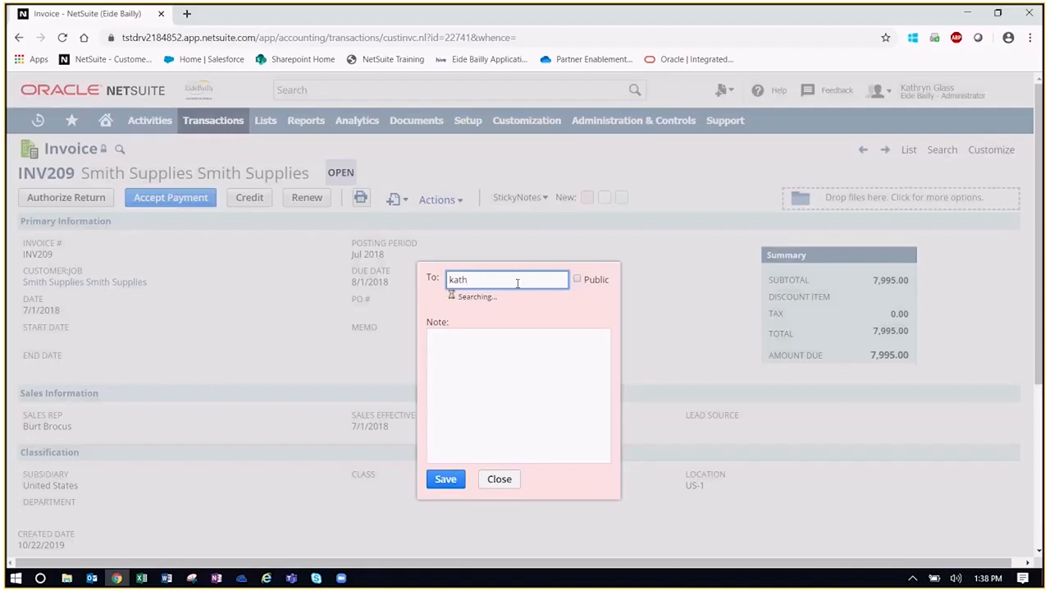
{"action": "key", "text": "BackSpace"}
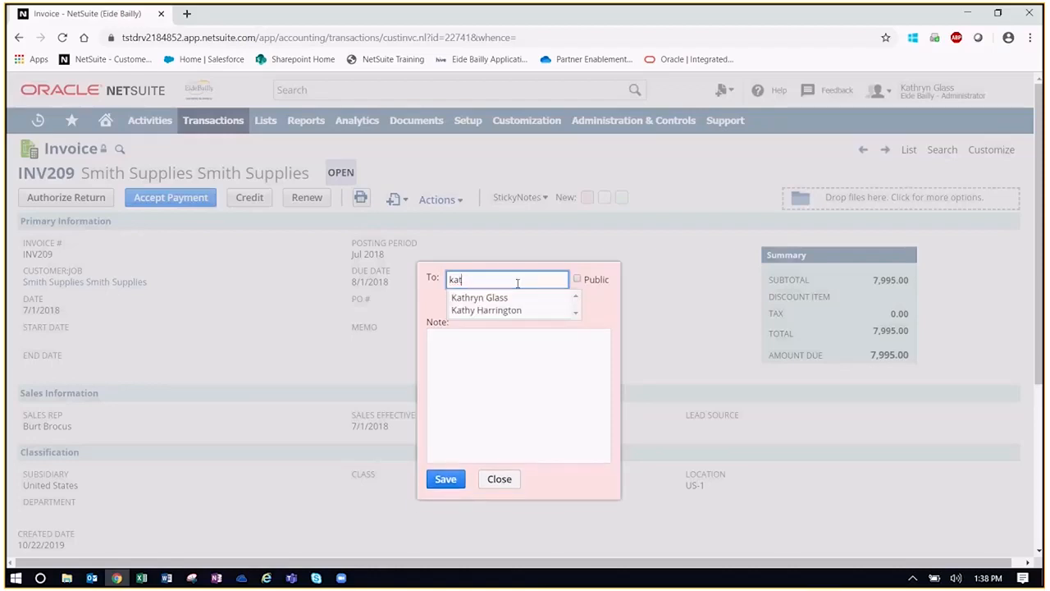
{"action": "left_click", "coordinate": [492, 309]}
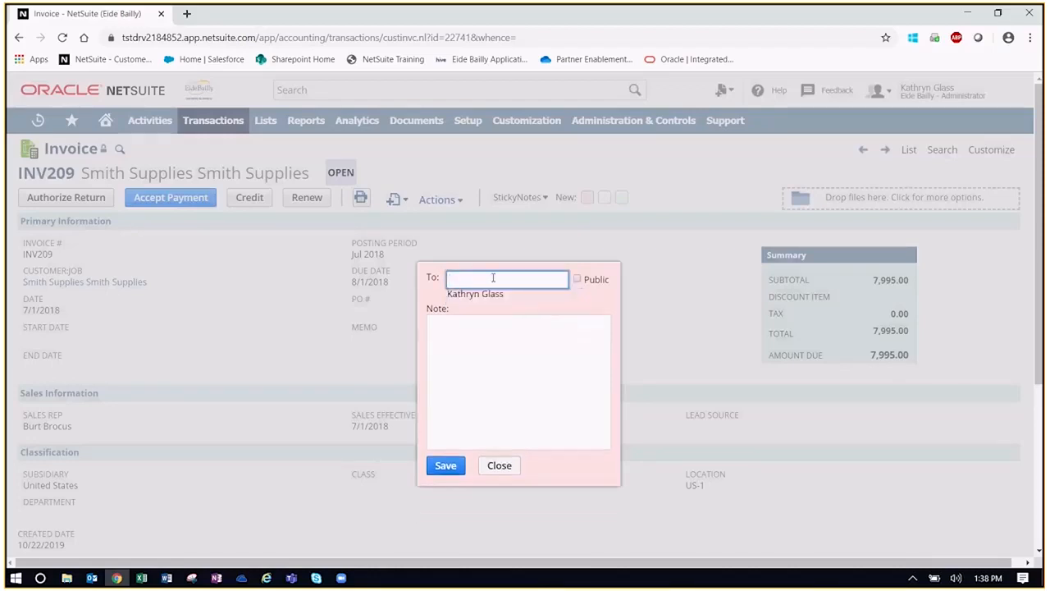
{"action": "type", "text": "john"}
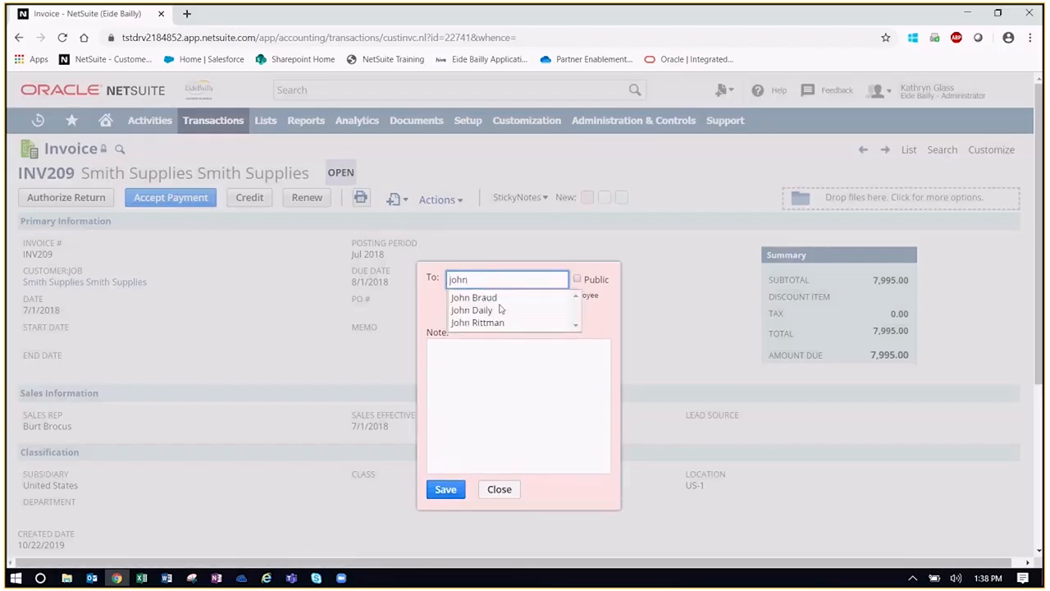
{"action": "left_click", "coordinate": [496, 321]}
Write a note asking the second recipient by first name "can you follow up on this invoice" and save it
{"action": "left_click", "coordinate": [492, 330]}
{"action": "type", "text": "John"}
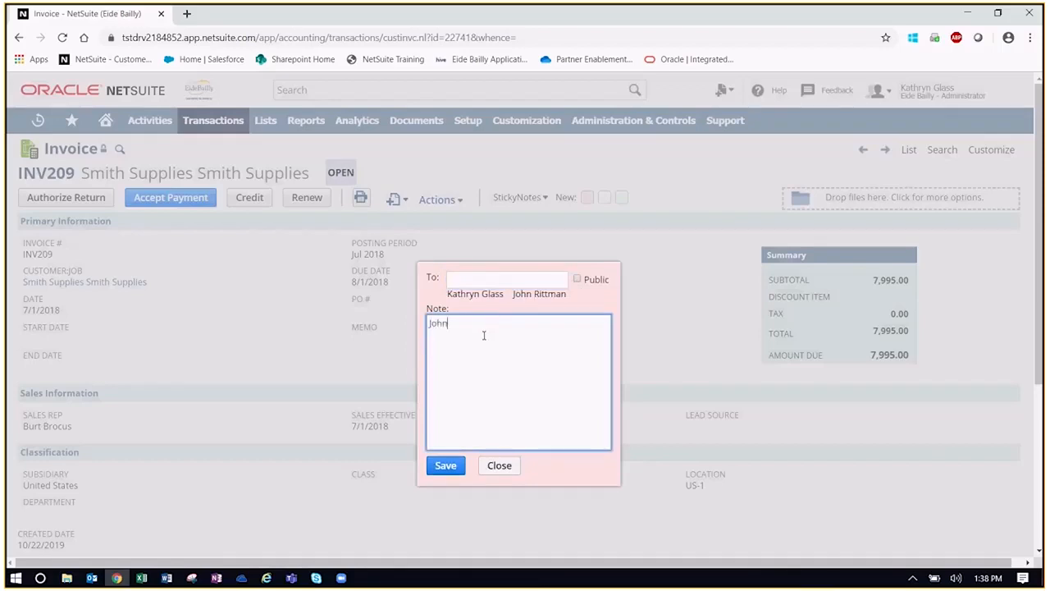
{"action": "type", "text": " can you follow up on this invoice"}
{"action": "left_click", "coordinate": [452, 464]}
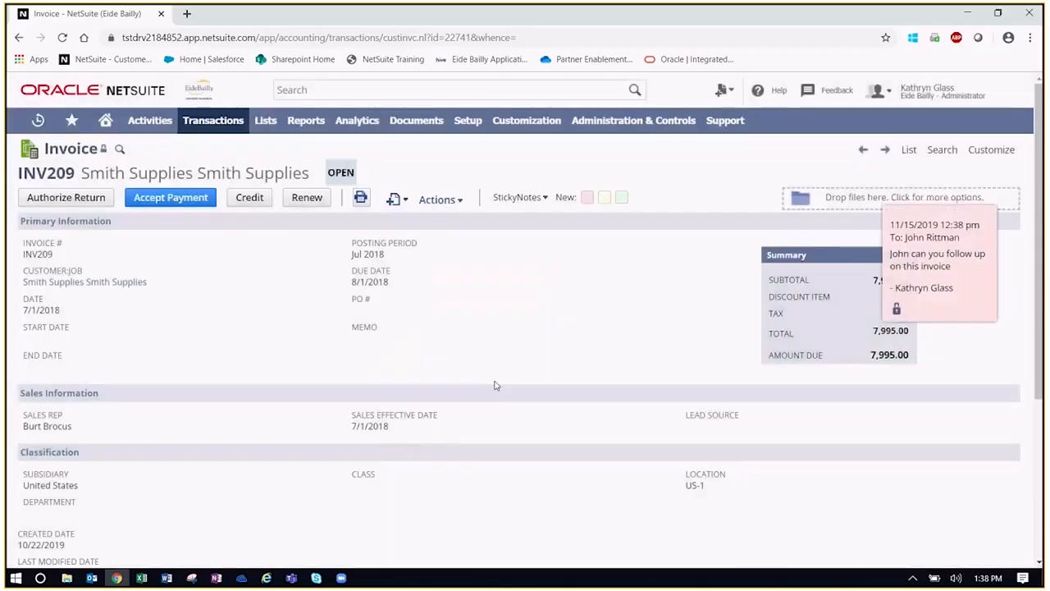
Reply to the sticky note with "Taken care of, payment should be in by EOD." and save the reply
{"action": "mouse_move", "coordinate": [923, 308]}
{"action": "left_click", "coordinate": [985, 218]}
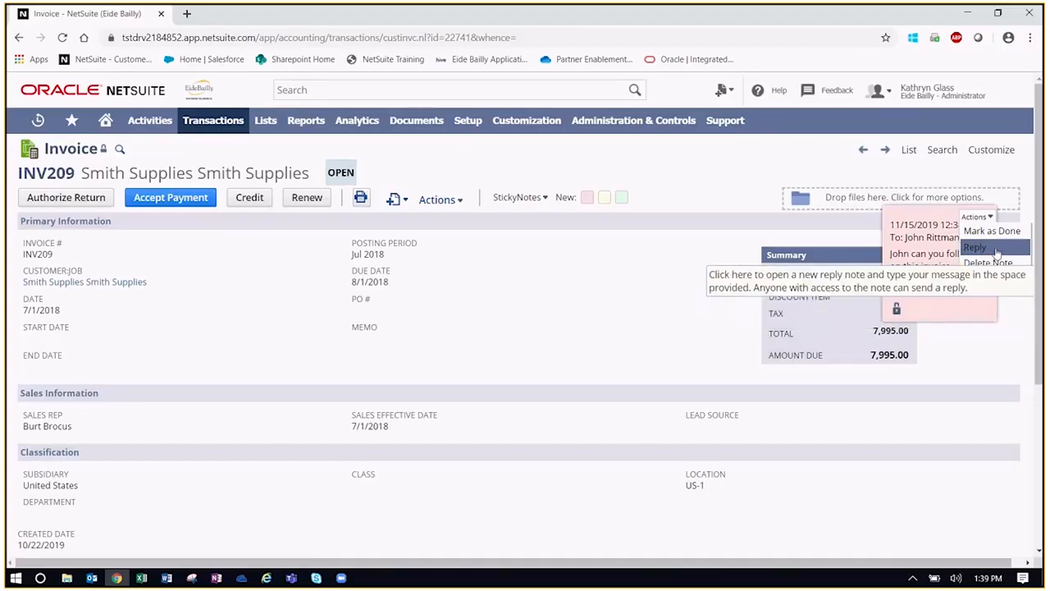
{"action": "left_click", "coordinate": [996, 252]}
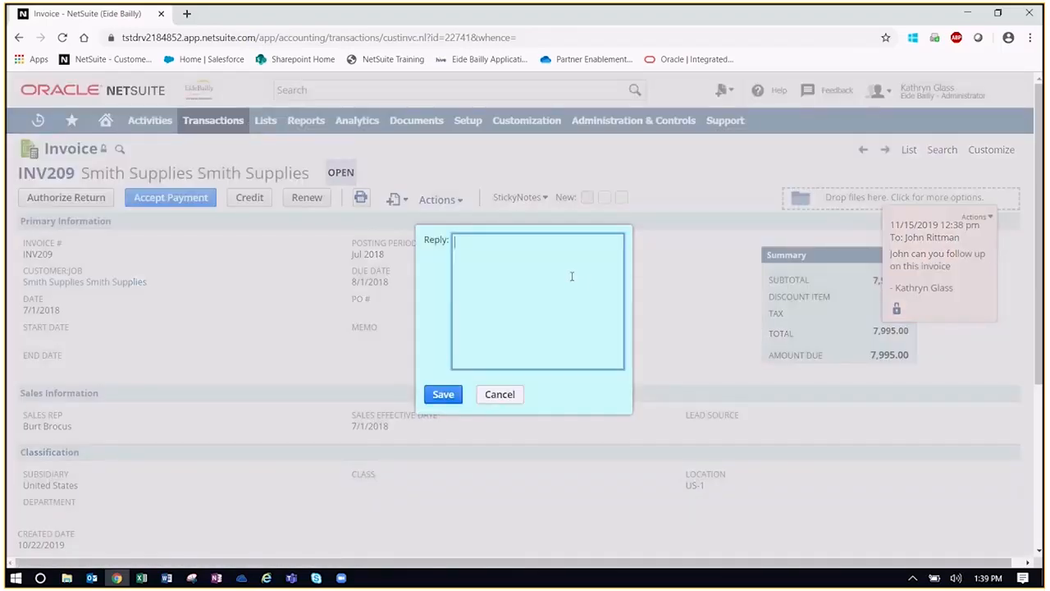
{"action": "type", "text": "Taken care of, payment should be "}
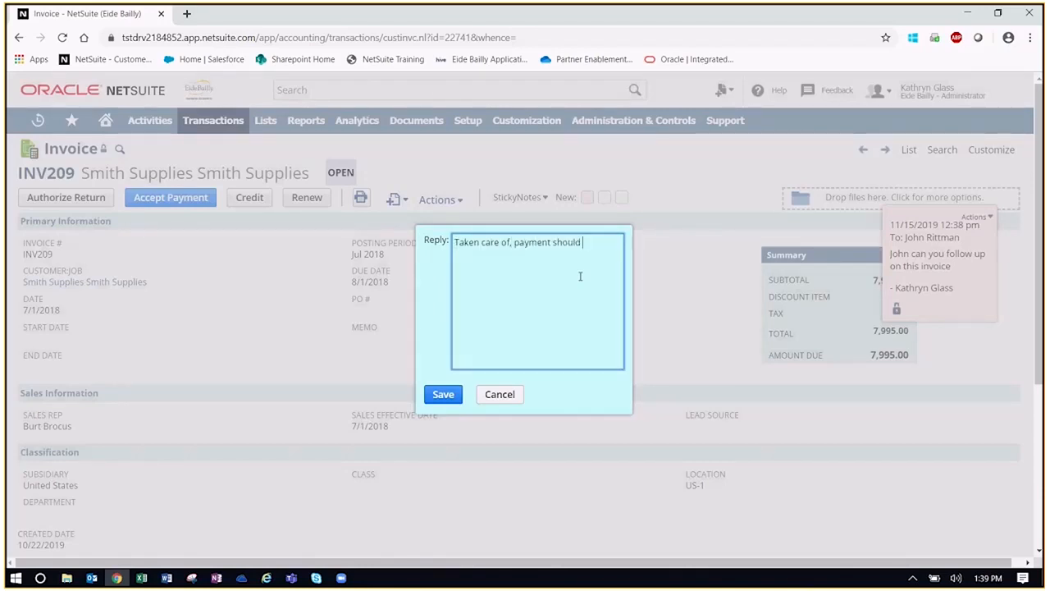
{"action": "type", "text": "in by EOD."}
{"action": "left_click", "coordinate": [443, 393]}
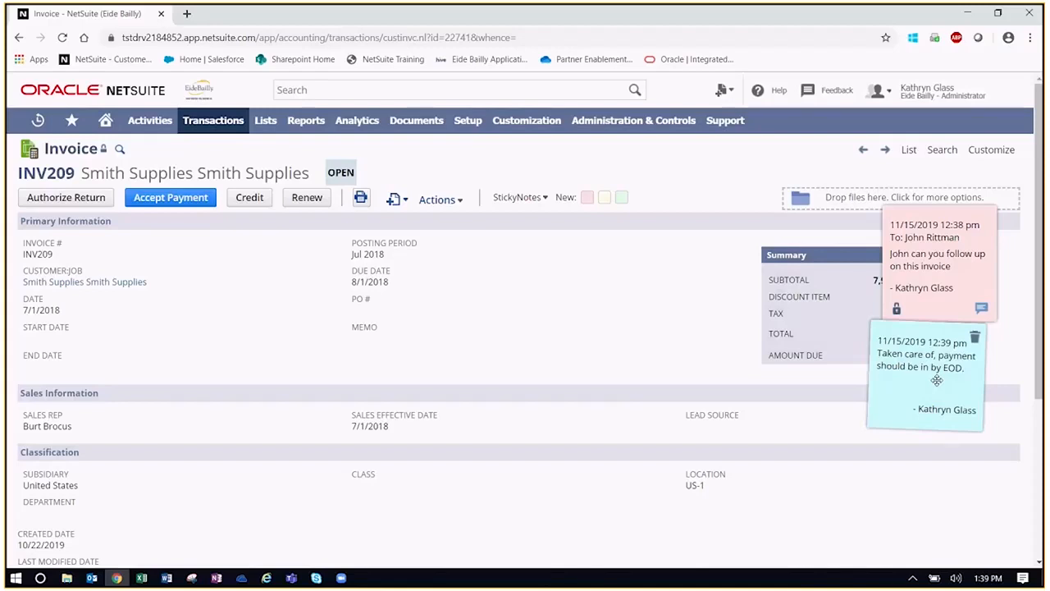
Mark the pink sticky note as done and confirm the change
{"action": "left_click", "coordinate": [976, 216]}
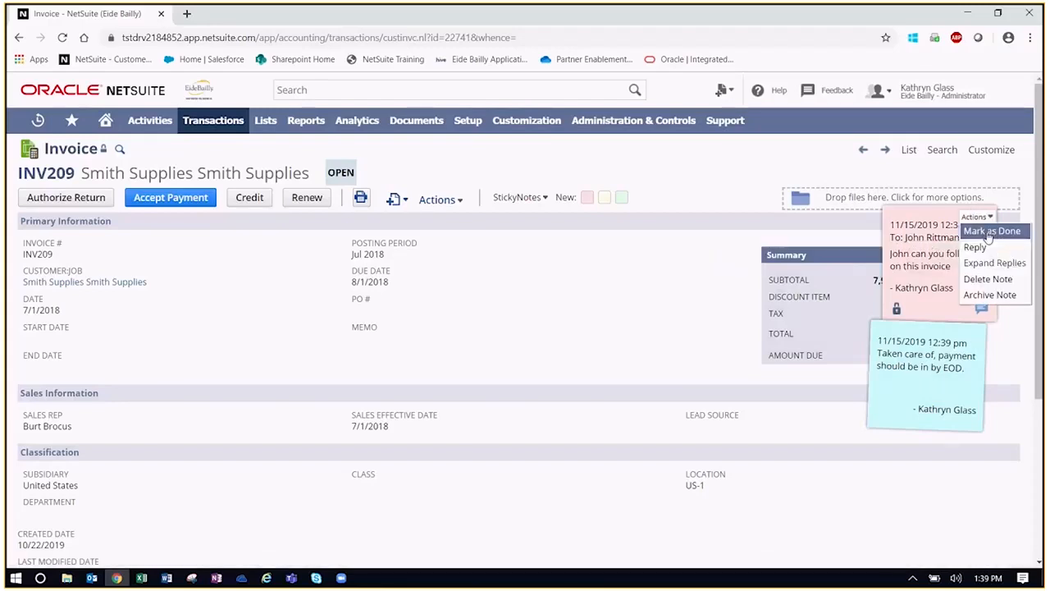
{"action": "left_click", "coordinate": [992, 232]}
{"action": "left_click", "coordinate": [498, 357]}
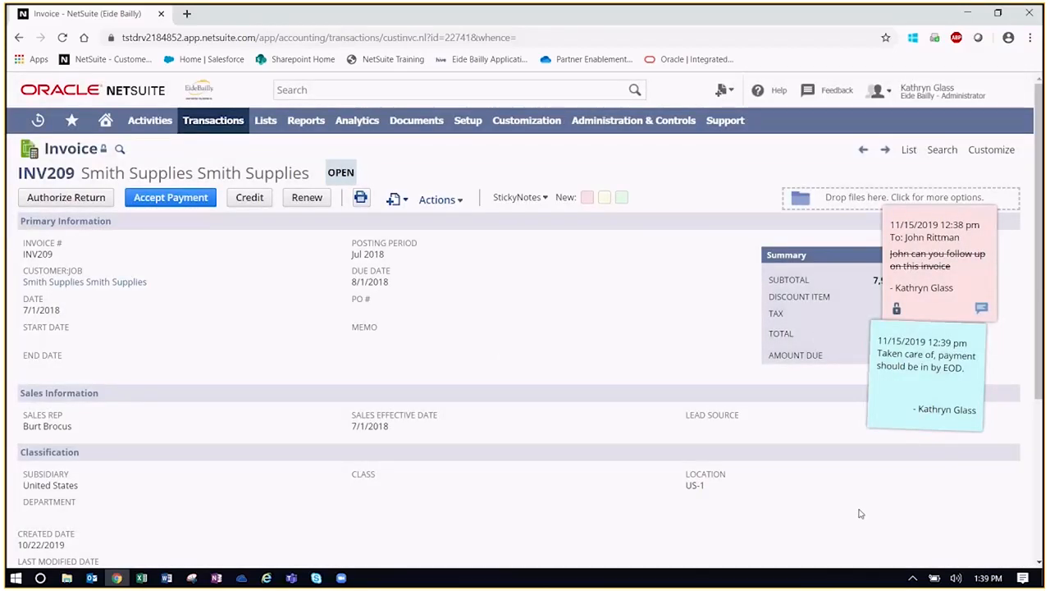
Delete the reply and the original sticky note from the invoice, confirming both deletions
{"action": "mouse_move", "coordinate": [936, 334]}
{"action": "left_click", "coordinate": [980, 343]}
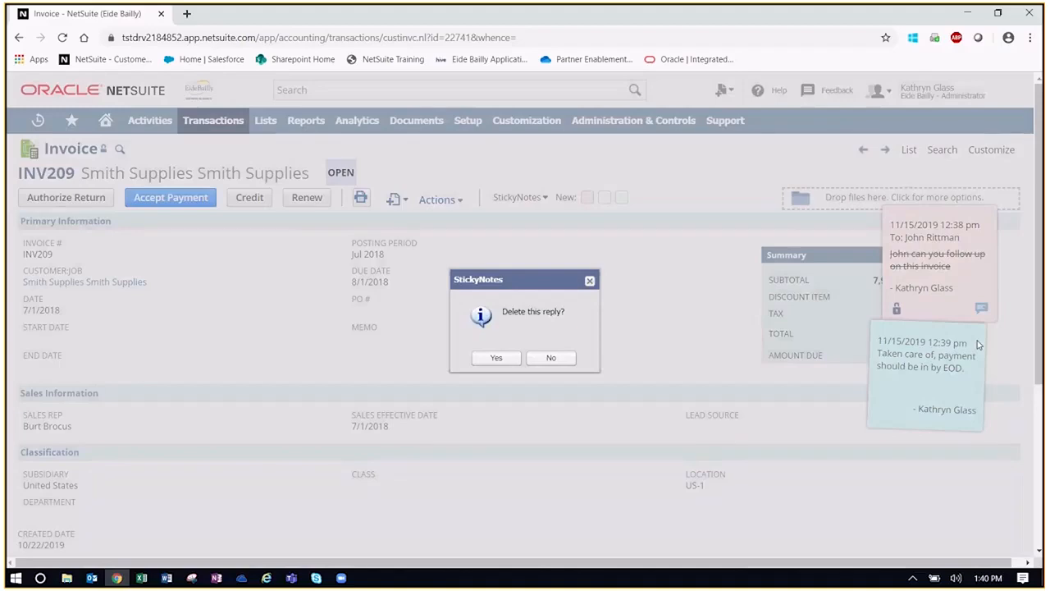
{"action": "left_click", "coordinate": [510, 359]}
{"action": "left_click", "coordinate": [976, 216]}
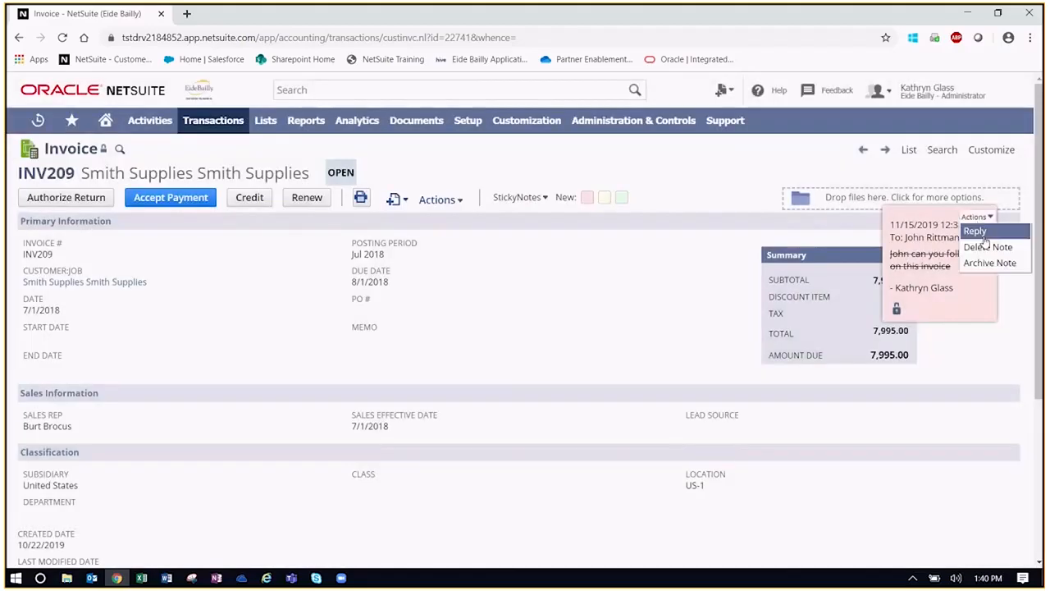
{"action": "left_click", "coordinate": [980, 248]}
{"action": "left_click", "coordinate": [496, 358]}
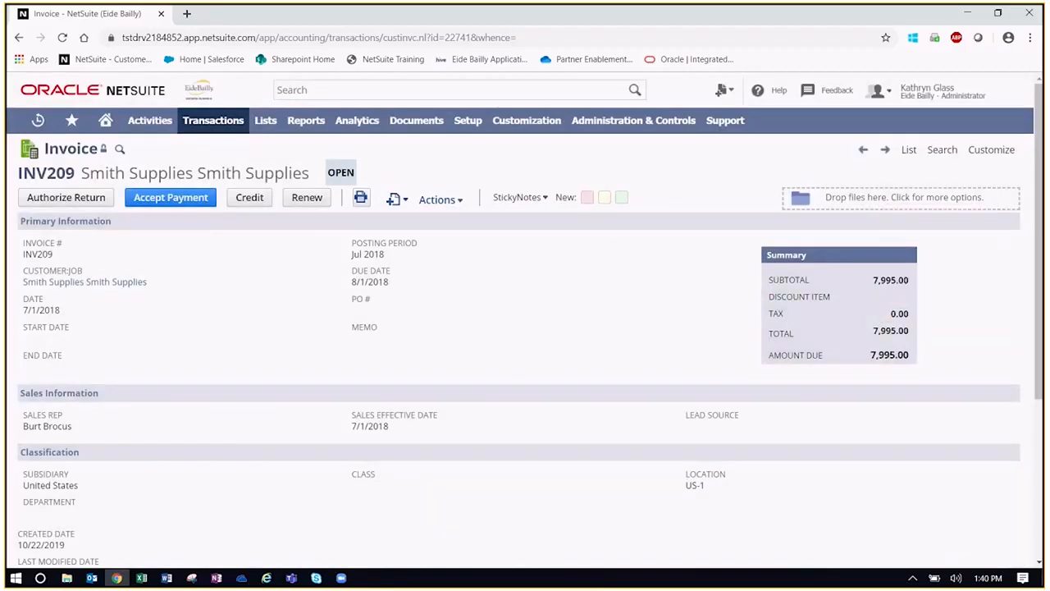
Attach New Invoice.pdf from the Test Data folder to the invoice through its file drop zone
{"action": "key", "text": "super+d"}
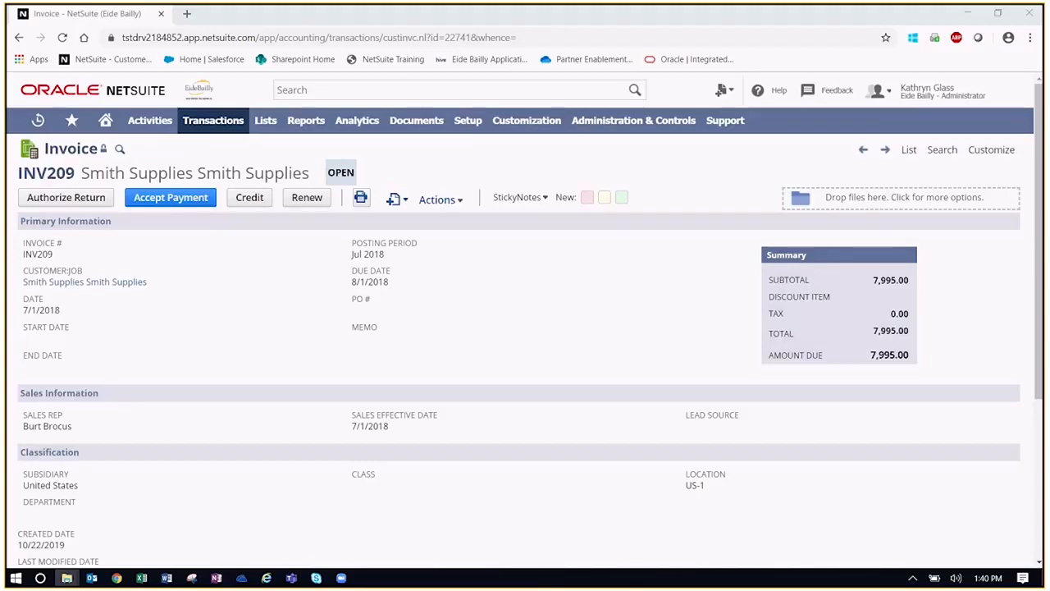
{"action": "left_click_drag", "start_coordinate": [1042, 295], "coordinate": [275, 192]}
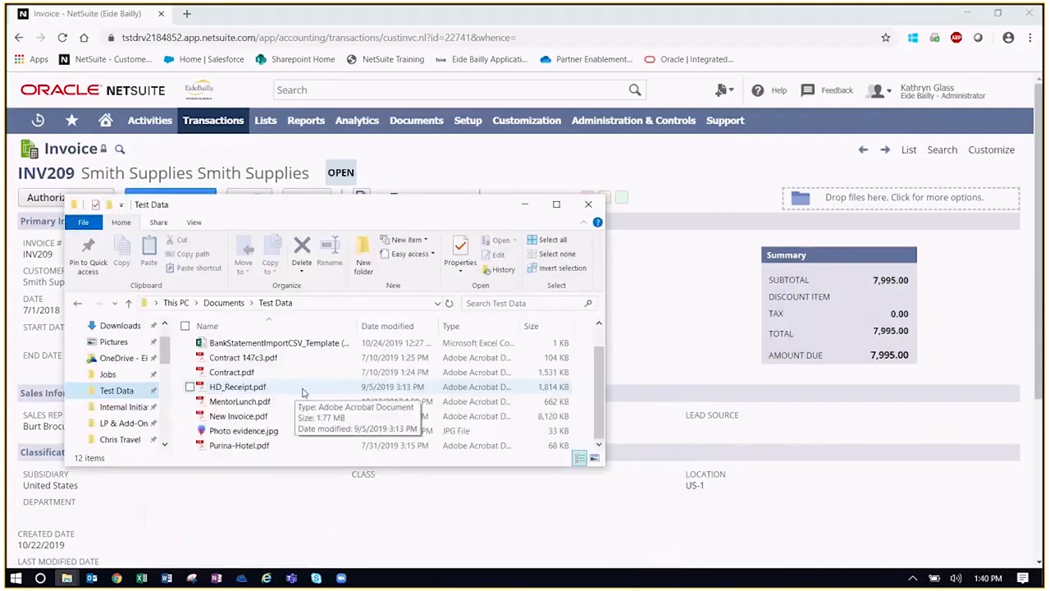
{"action": "left_click", "coordinate": [247, 416]}
{"action": "left_click_drag", "start_coordinate": [279, 416], "coordinate": [916, 202]}
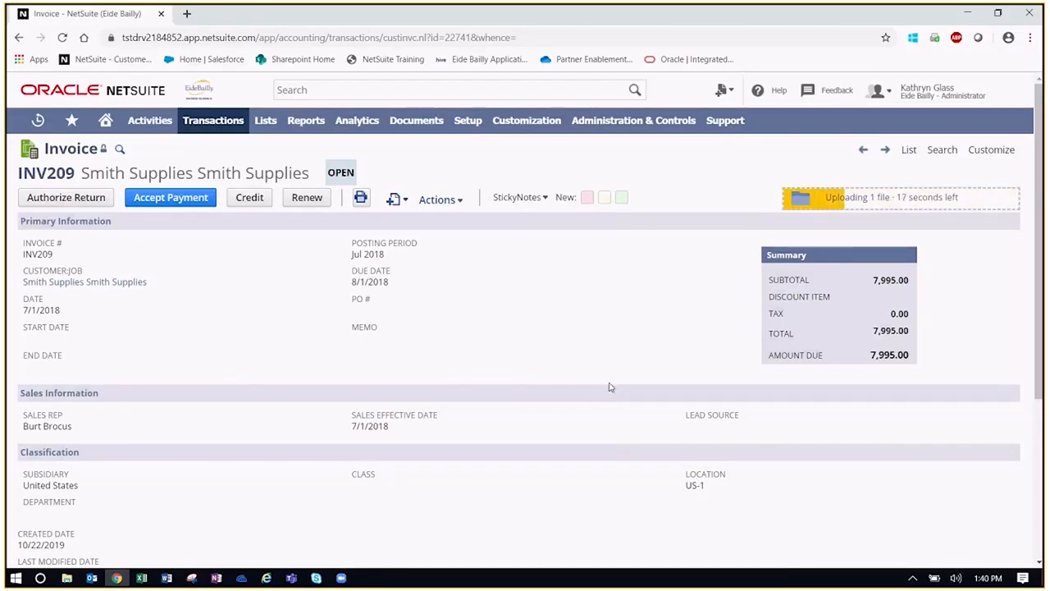
Check the invoice's attached files under Communication and the progress of the file upload
{"action": "scroll", "coordinate": [552, 321], "scroll_direction": "down", "scroll_amount": 3}
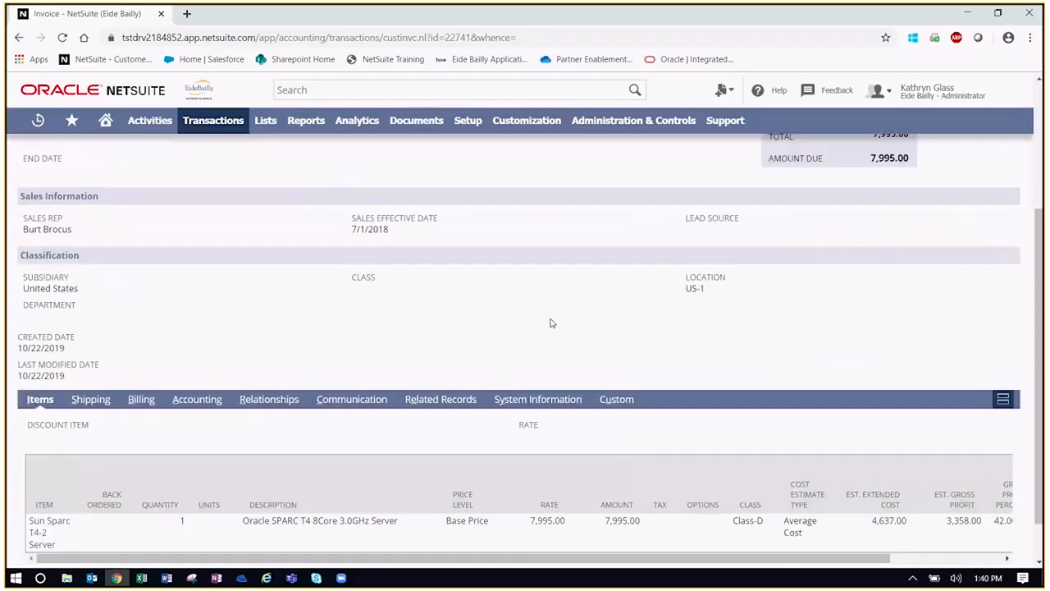
{"action": "left_click", "coordinate": [375, 394]}
{"action": "scroll", "coordinate": [257, 361], "scroll_direction": "down", "scroll_amount": 2}
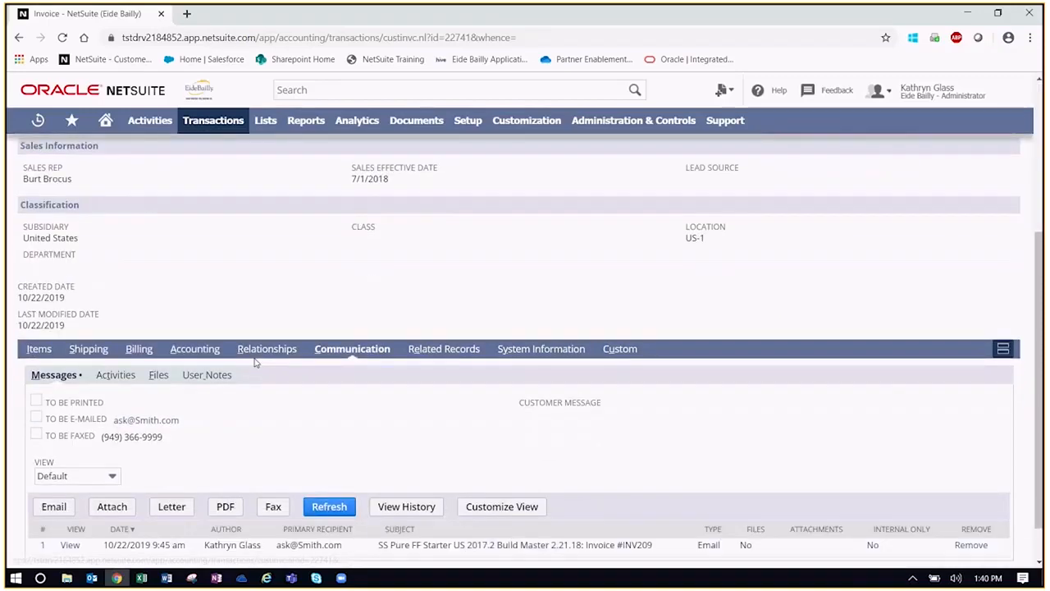
{"action": "left_click", "coordinate": [160, 330]}
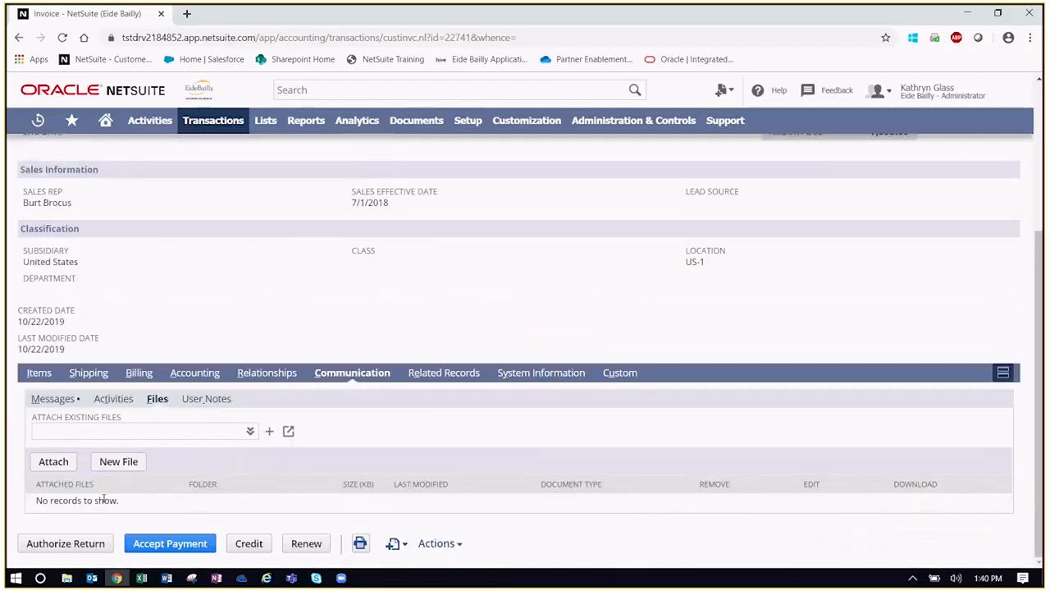
{"action": "scroll", "coordinate": [459, 312], "scroll_direction": "up", "scroll_amount": 4}
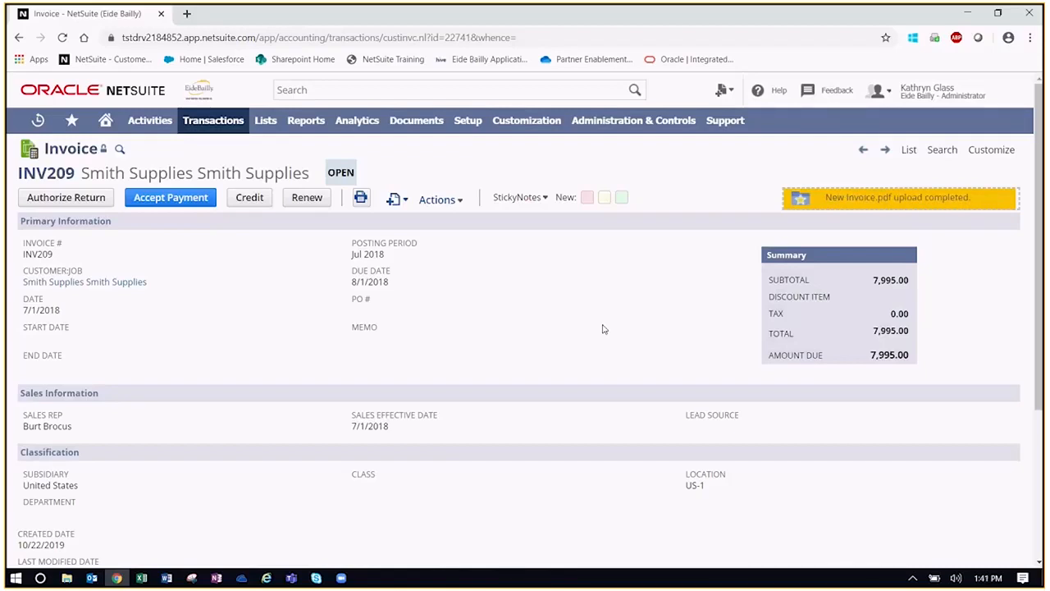
{"action": "scroll", "coordinate": [589, 289], "scroll_direction": "down", "scroll_amount": 3}
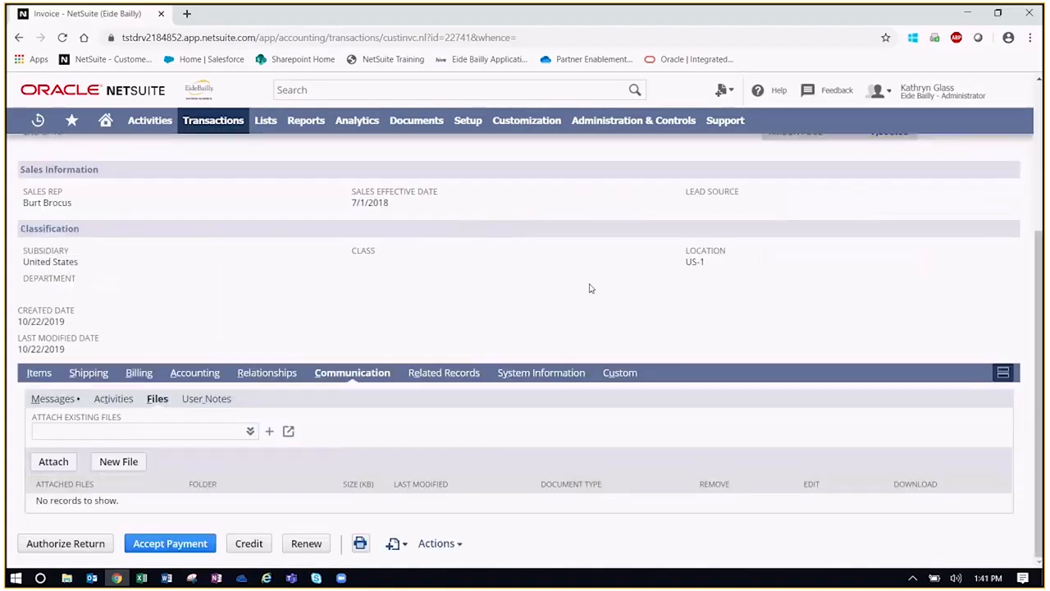
{"action": "scroll", "coordinate": [219, 237], "scroll_direction": "up", "scroll_amount": 3}
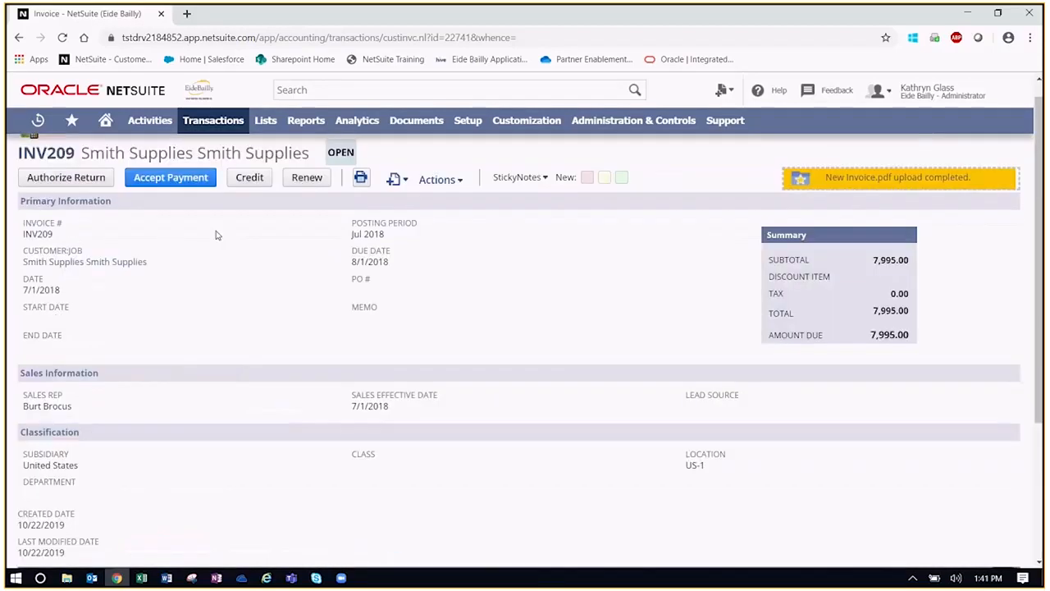
Reload the invoice and check its Communication files for the uploaded New Invoice.pdf
{"action": "left_click", "coordinate": [62, 38]}
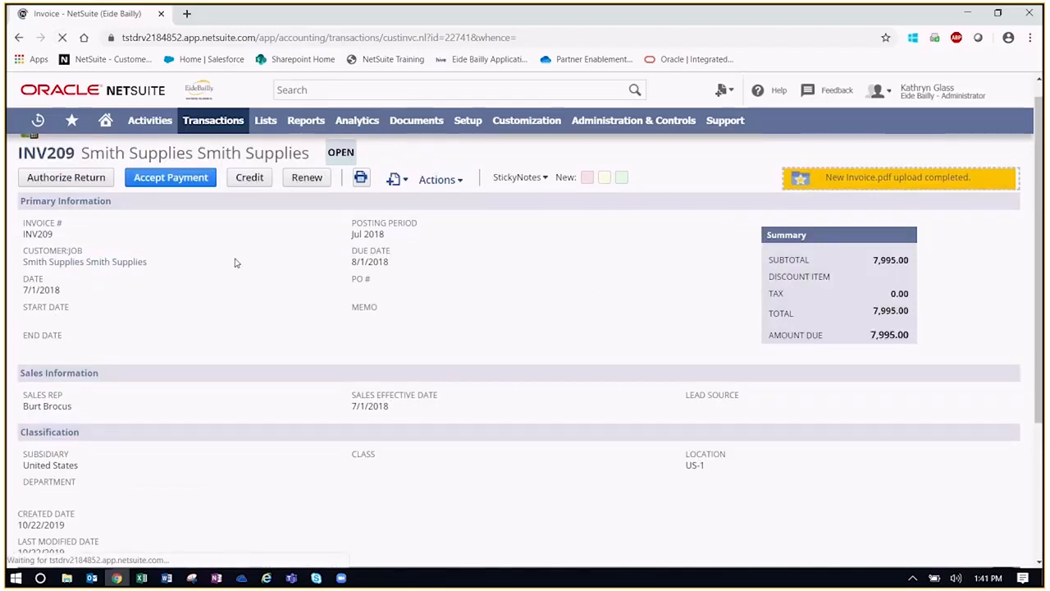
{"action": "scroll", "coordinate": [302, 238], "scroll_direction": "down", "scroll_amount": 3}
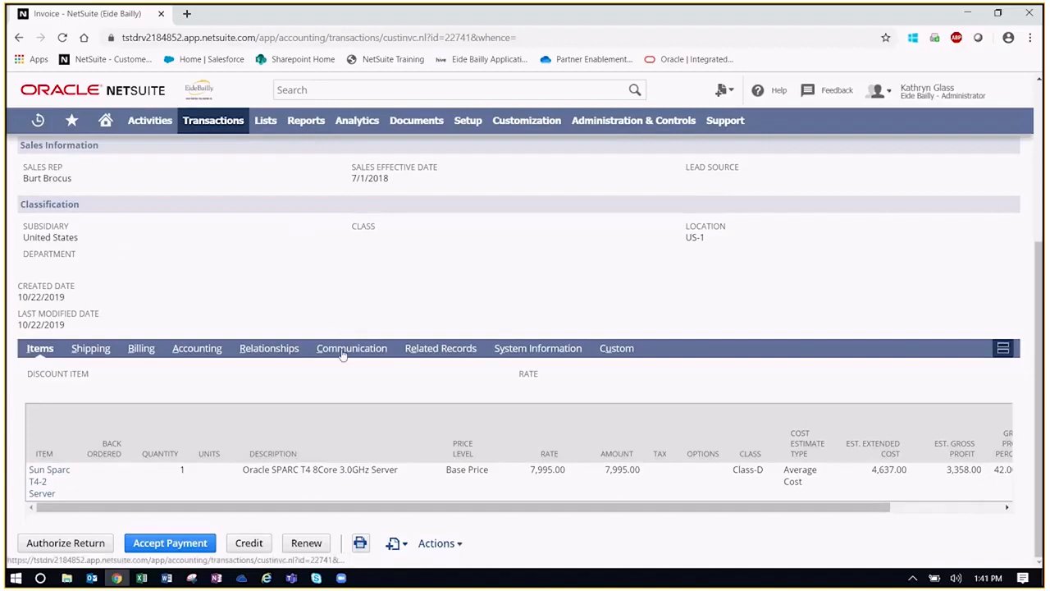
{"action": "left_click", "coordinate": [338, 346]}
{"action": "left_click", "coordinate": [158, 374]}
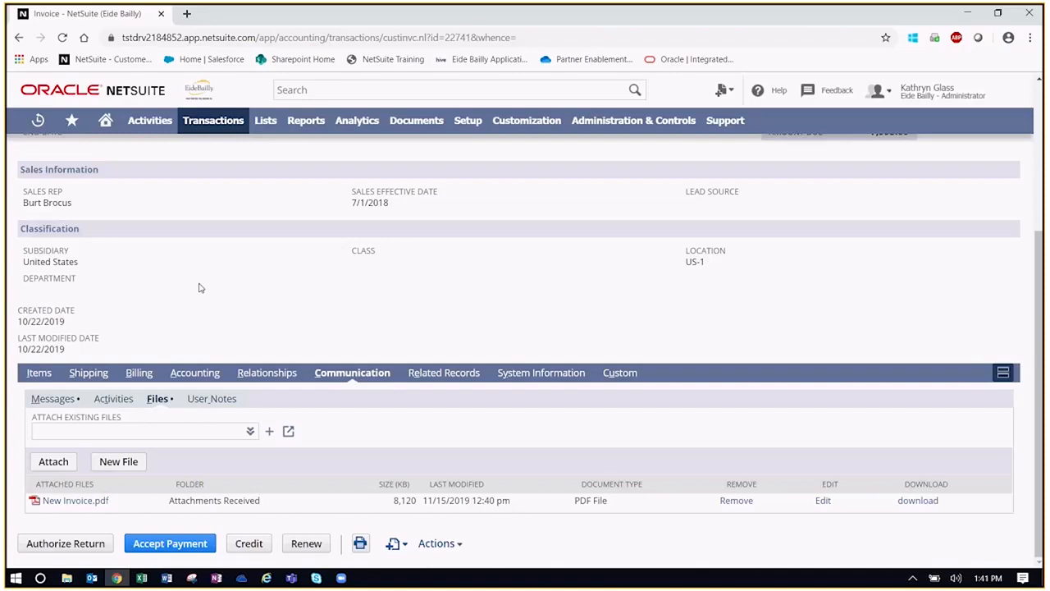
Open SuiteBundler's Search & Install Bundles page and search for bundles with the keyword "drag"
{"action": "scroll", "coordinate": [199, 287], "scroll_direction": "up", "scroll_amount": 3}
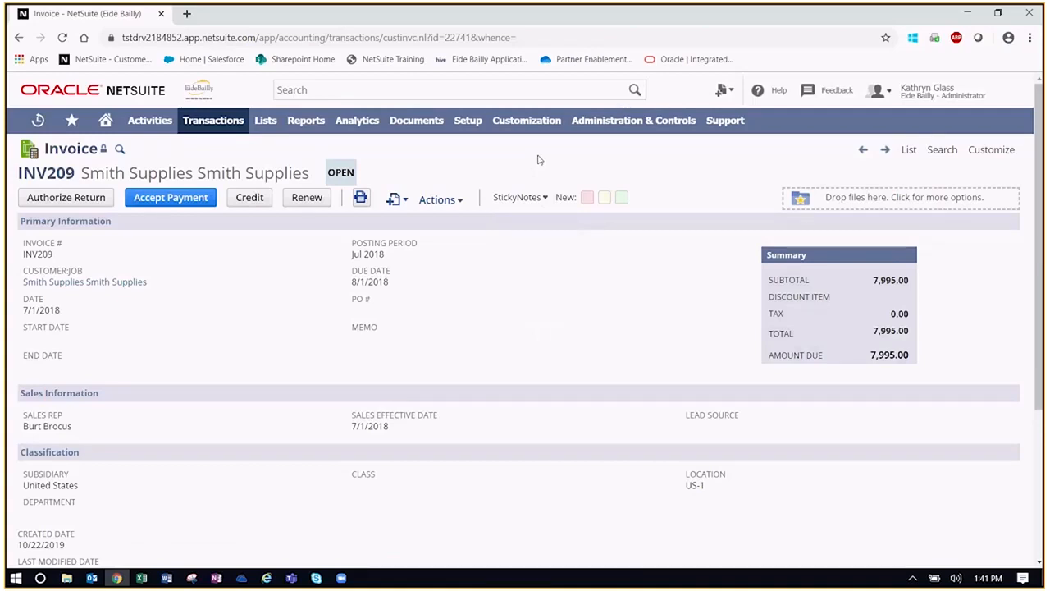
{"action": "mouse_move", "coordinate": [526, 127]}
{"action": "mouse_move", "coordinate": [531, 325]}
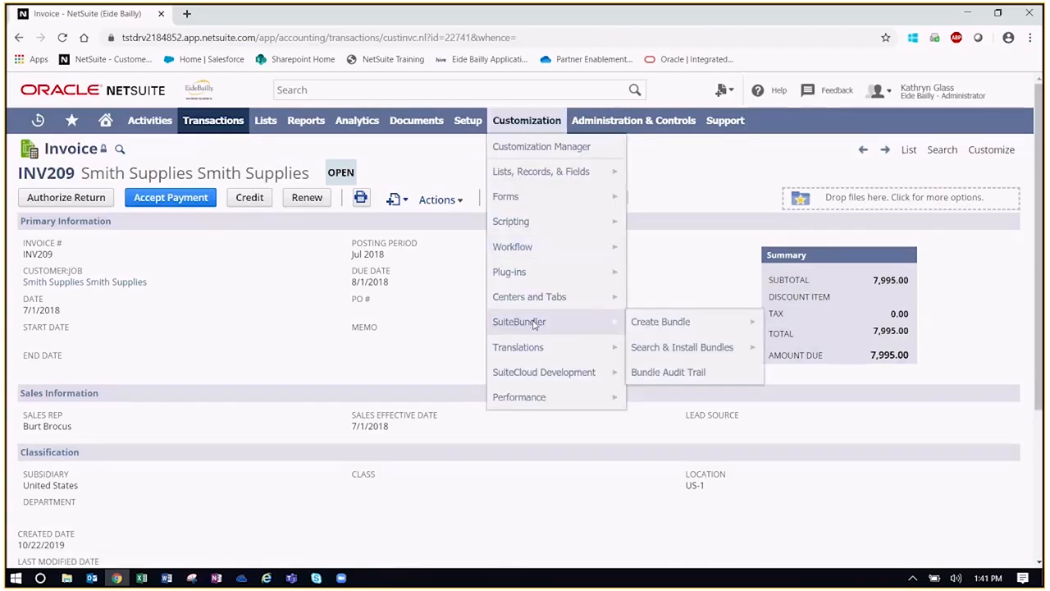
{"action": "mouse_move", "coordinate": [680, 350]}
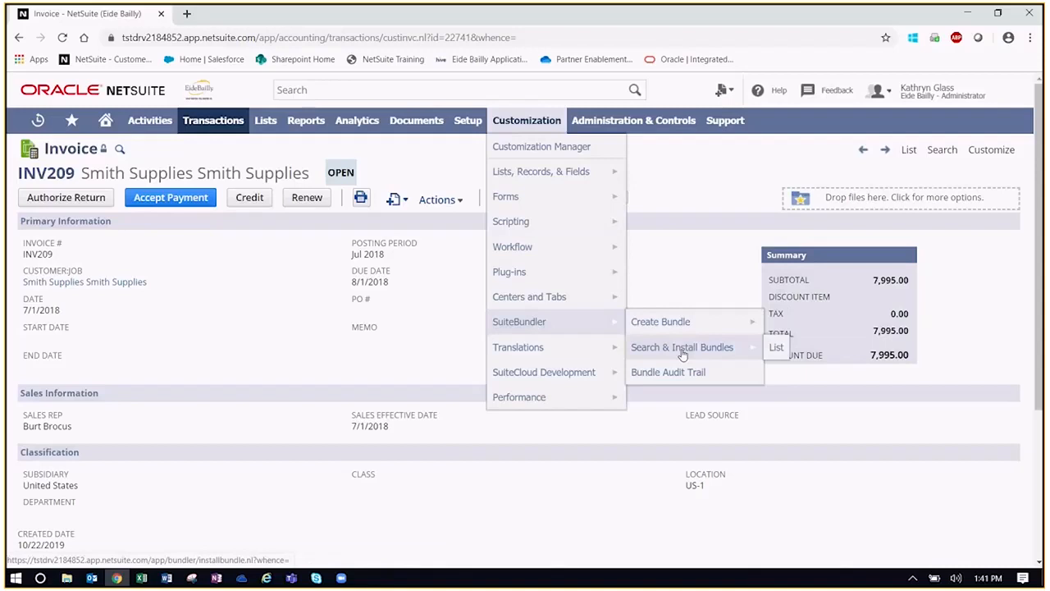
{"action": "left_click", "coordinate": [681, 349]}
{"action": "left_click", "coordinate": [192, 251]}
{"action": "type", "text": "drag"}
{"action": "key", "text": "Return"}
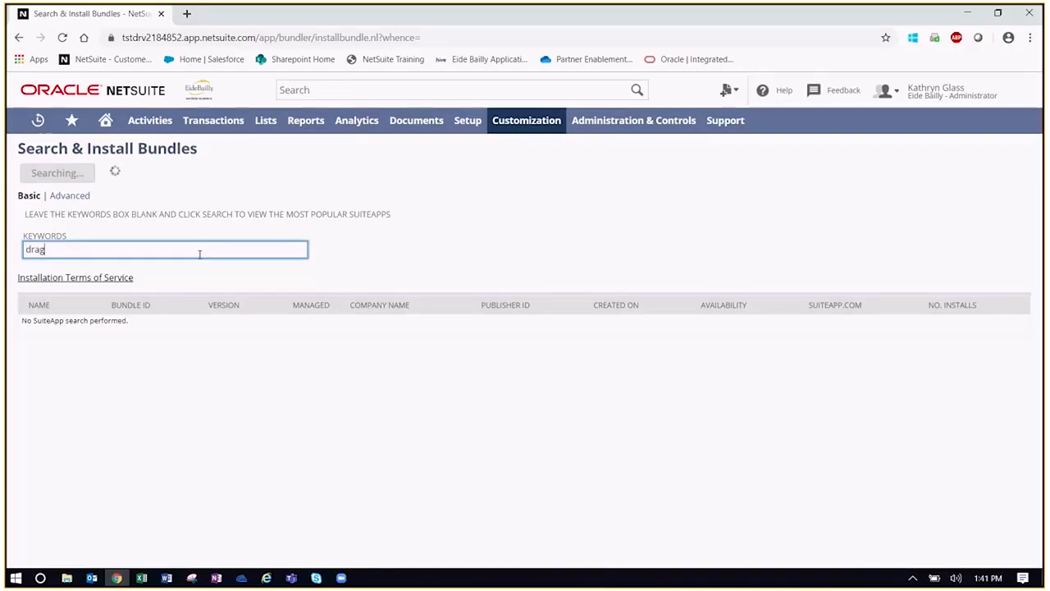
{"action": "left_click", "coordinate": [394, 251]}
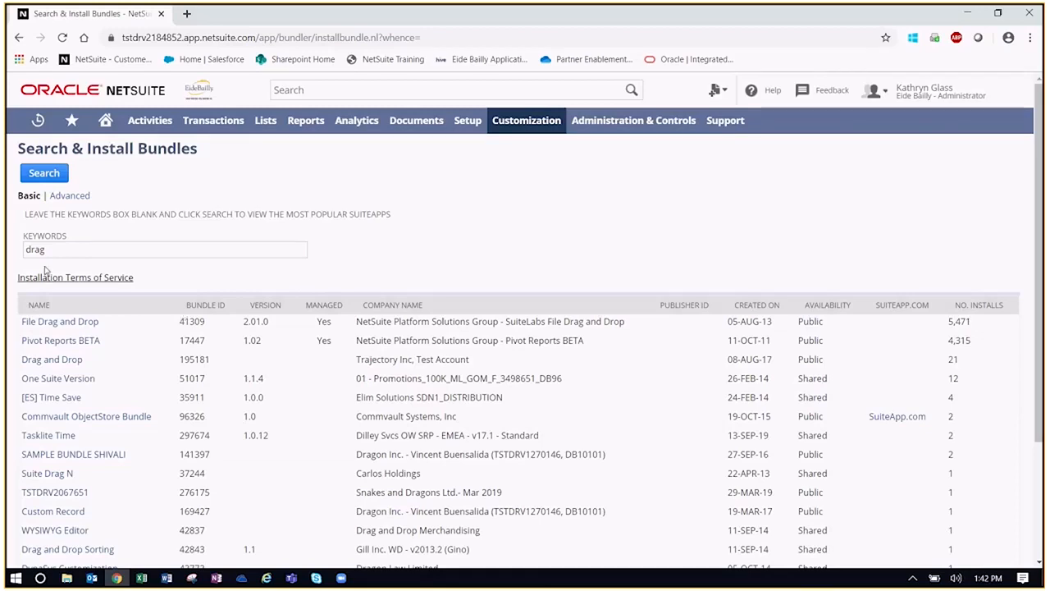
Examine the name, company and number of installs of the File Drag and Drop bundle in the search results
{"action": "left_click_drag", "start_coordinate": [101, 325], "coordinate": [22, 325]}
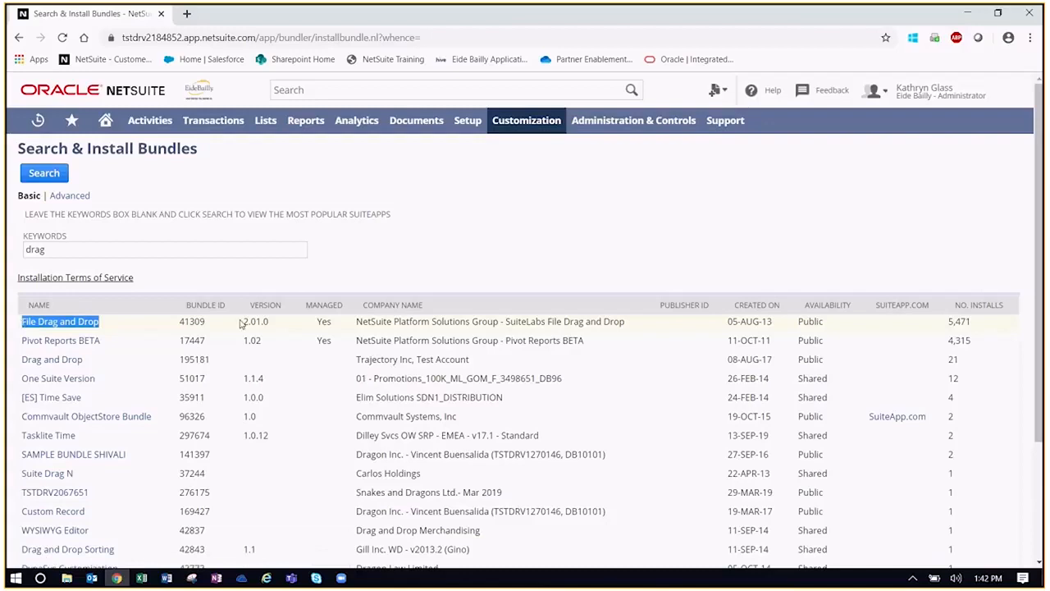
{"action": "left_click_drag", "start_coordinate": [315, 322], "coordinate": [628, 328]}
{"action": "left_click", "coordinate": [627, 328]}
{"action": "left_click_drag", "start_coordinate": [973, 323], "coordinate": [947, 322]}
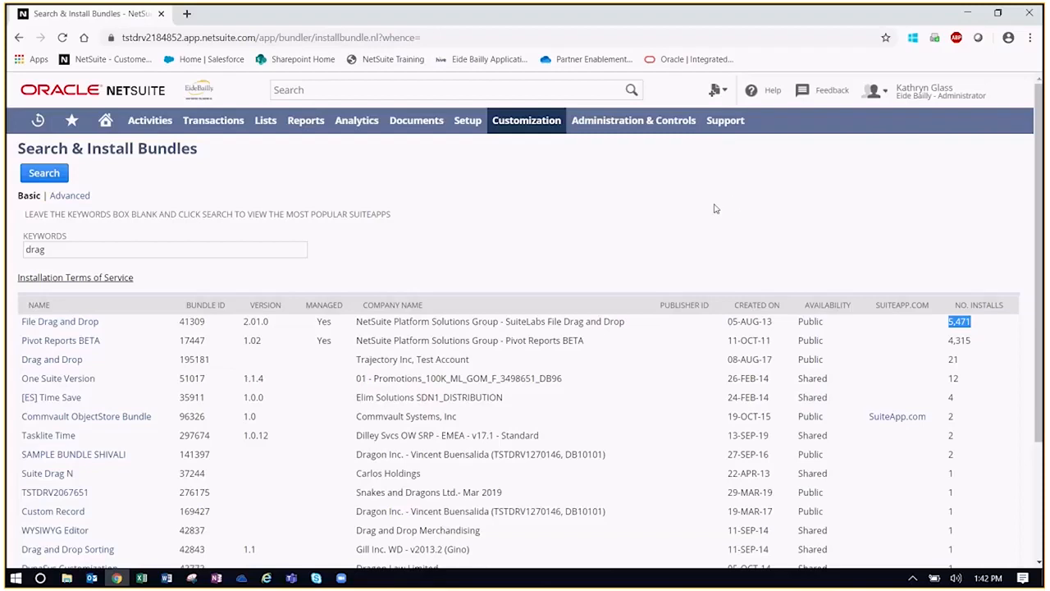
Try to install the File Drag and Drop bundle from its details and update it from the preview, dismissing the notice
{"action": "left_click", "coordinate": [72, 323]}
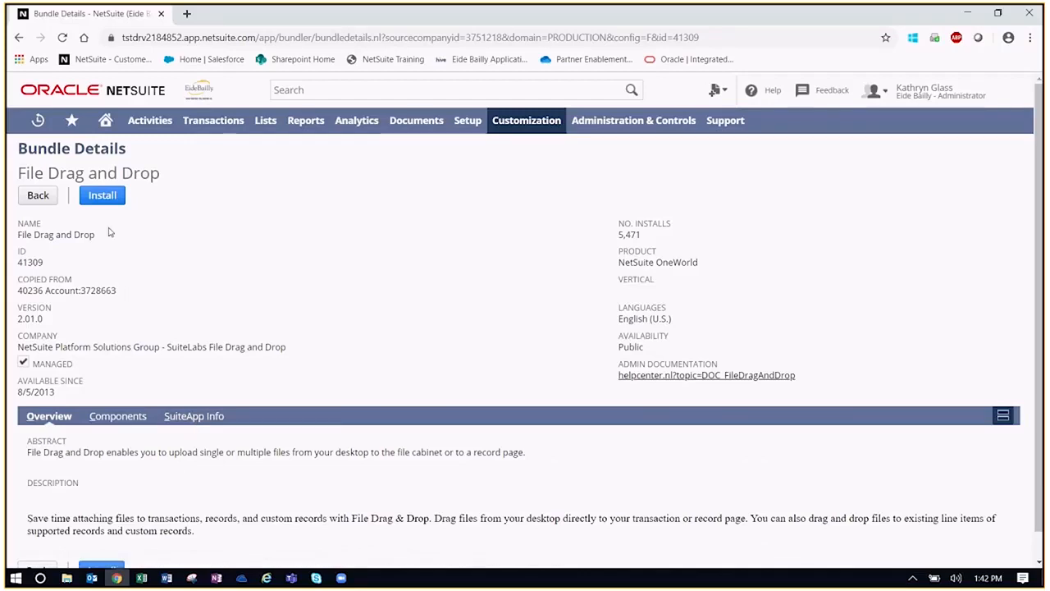
{"action": "left_click", "coordinate": [106, 200]}
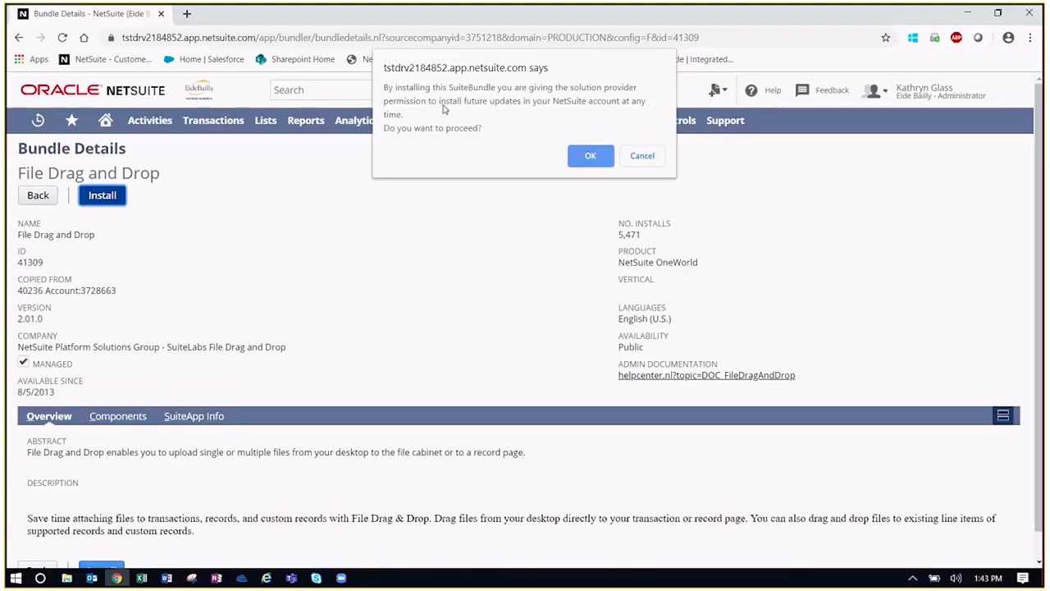
{"action": "left_click", "coordinate": [589, 155]}
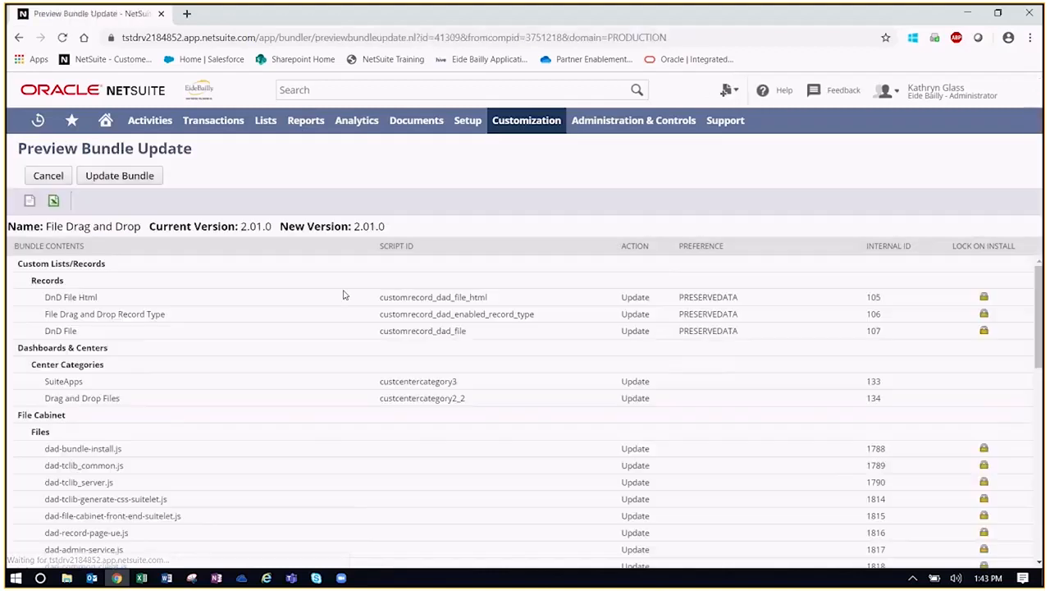
{"action": "left_click", "coordinate": [121, 180]}
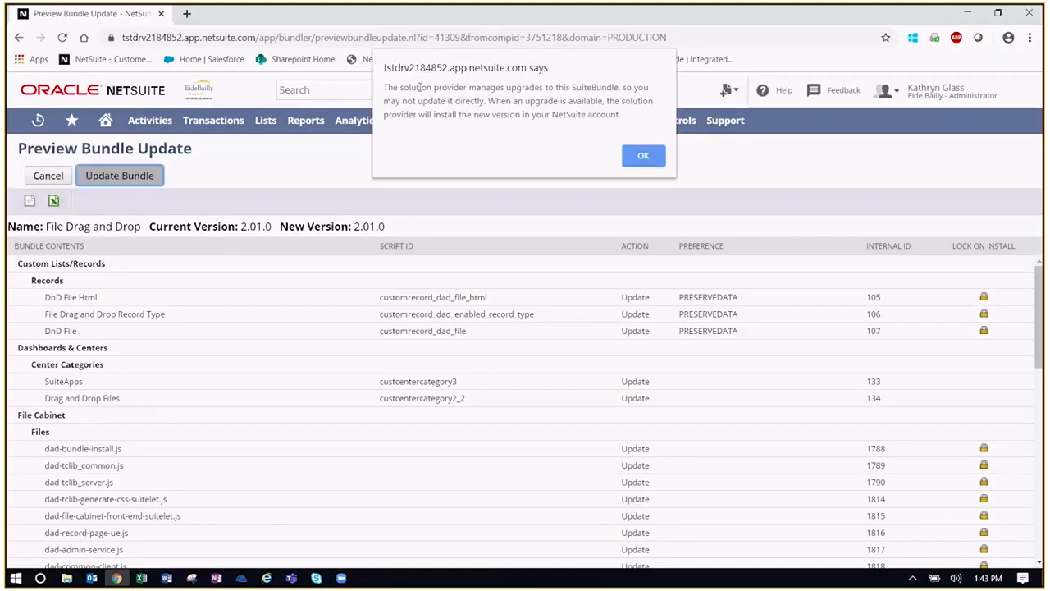
{"action": "left_click_drag", "start_coordinate": [400, 87], "coordinate": [505, 88]}
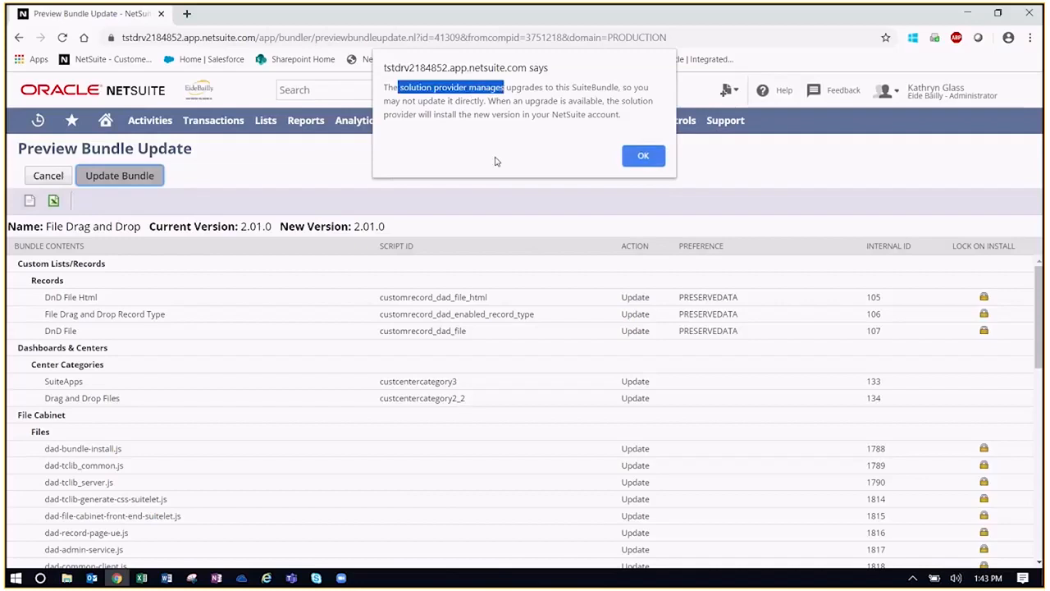
{"action": "left_click", "coordinate": [644, 156]}
Review the File Drag and Drop bundle's contents in the update preview and open the list of installed bundles
{"action": "scroll", "coordinate": [311, 279], "scroll_direction": "down", "scroll_amount": 8}
{"action": "scroll", "coordinate": [312, 294], "scroll_direction": "down", "scroll_amount": 3}
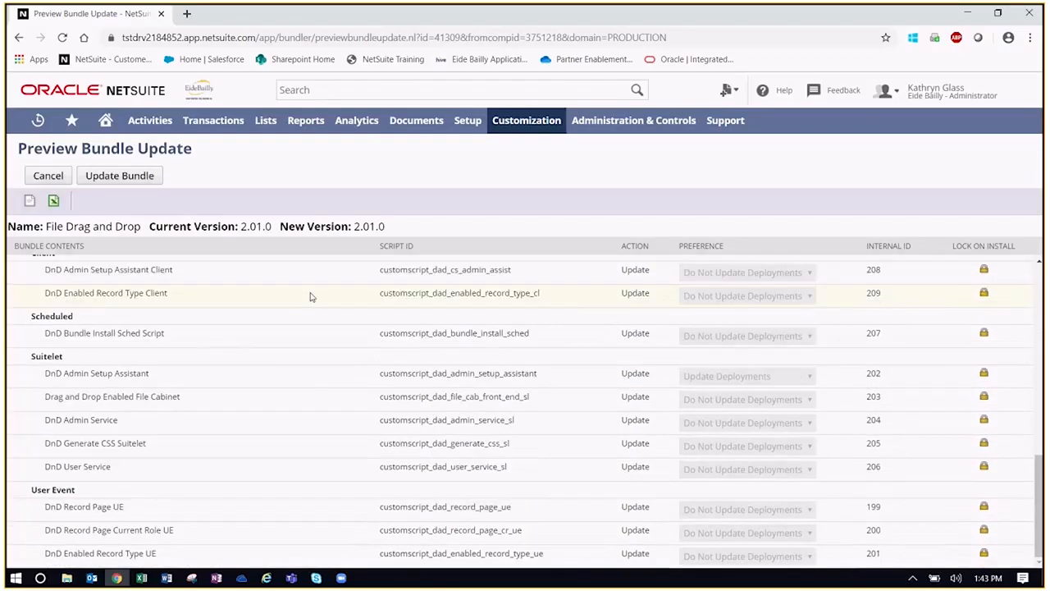
{"action": "scroll", "coordinate": [311, 293], "scroll_direction": "up", "scroll_amount": 12}
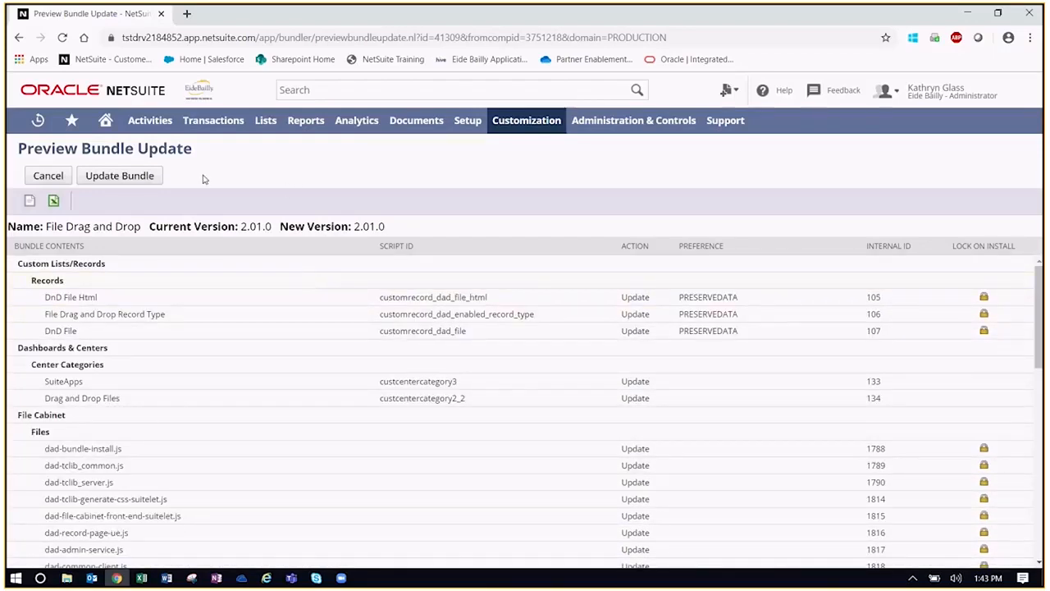
{"action": "left_click", "coordinate": [96, 175]}
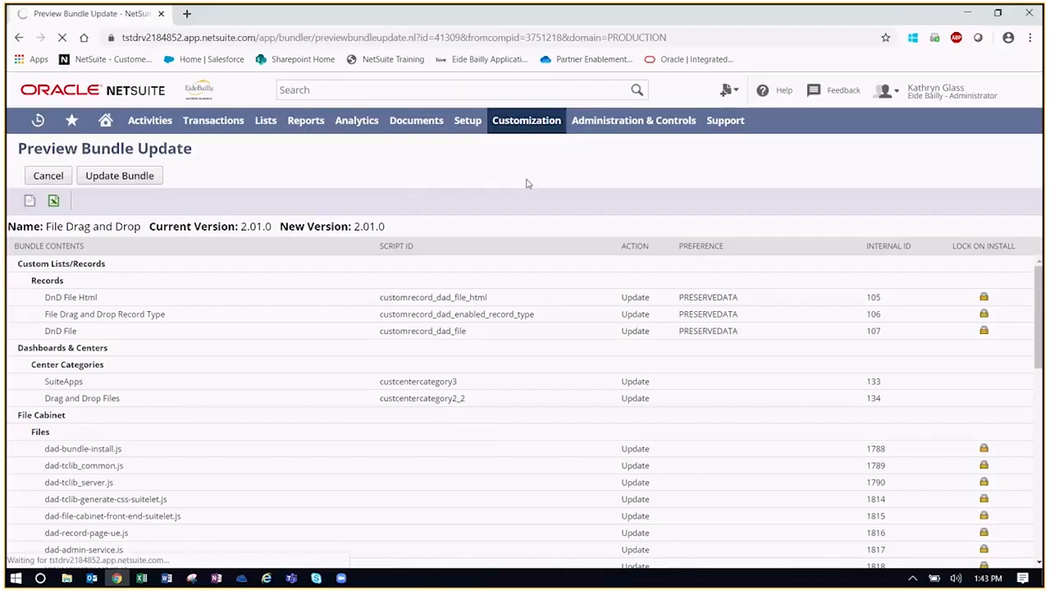
{"action": "mouse_move", "coordinate": [529, 134]}
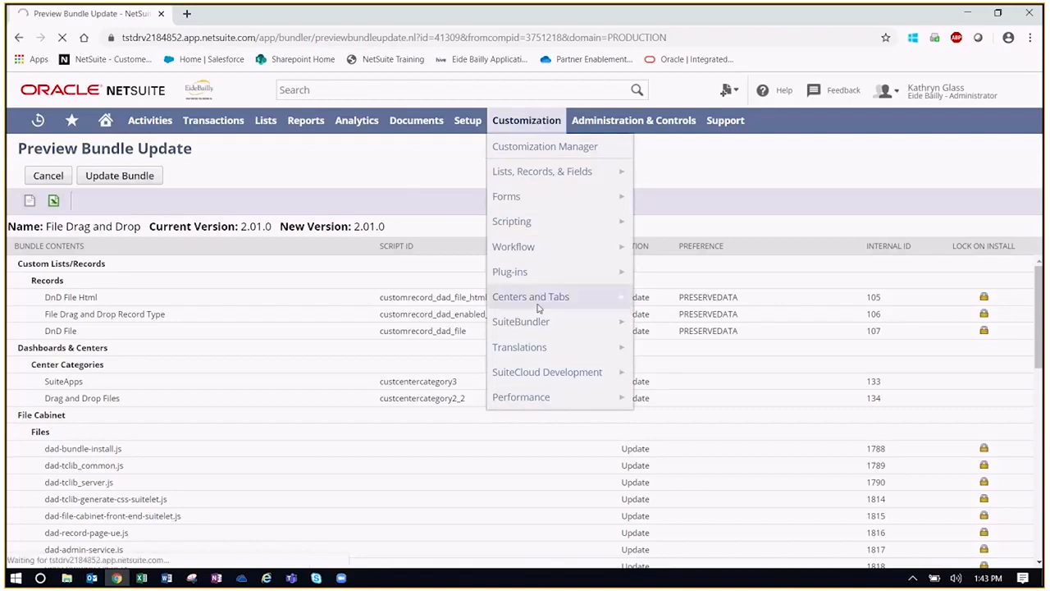
{"action": "mouse_move", "coordinate": [525, 322]}
{"action": "mouse_move", "coordinate": [677, 351]}
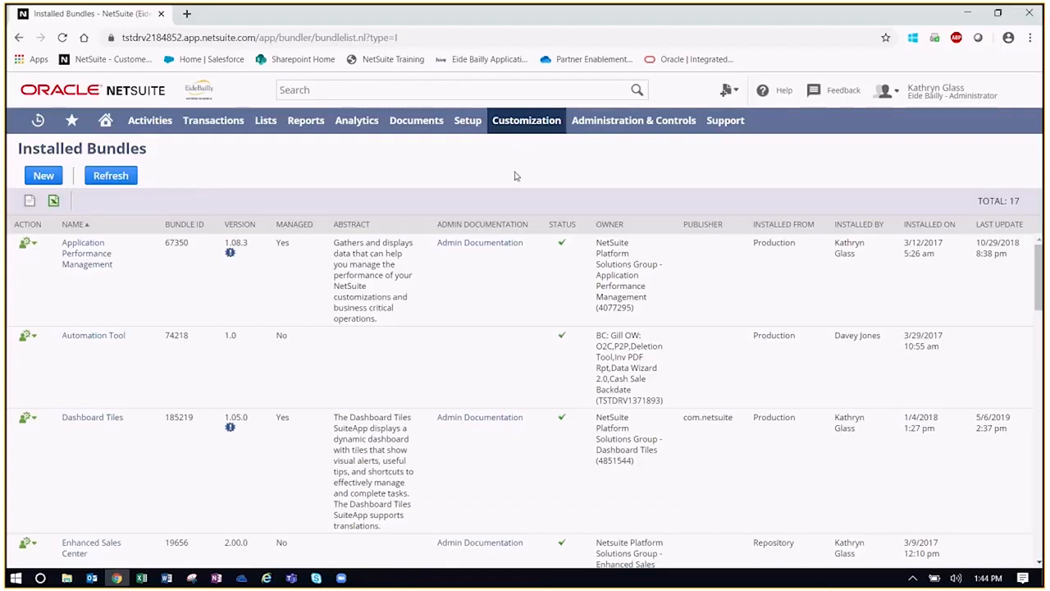
Open the File Drag and Drop setup under Customization and save its preferences to continue to the record types
{"action": "mouse_move", "coordinate": [467, 121]}
{"action": "mouse_move", "coordinate": [500, 372]}
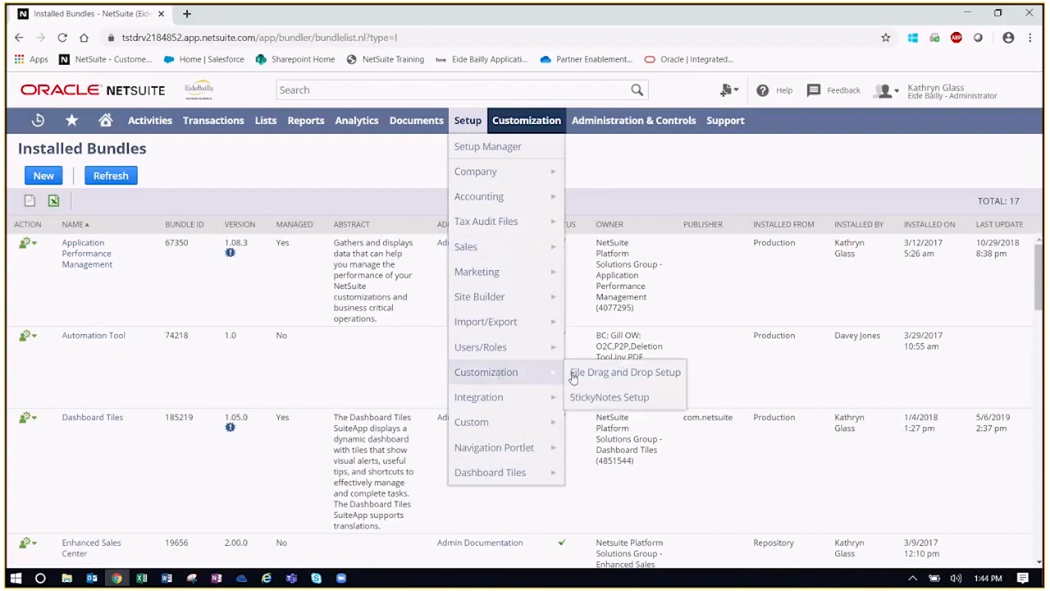
{"action": "left_click", "coordinate": [625, 373]}
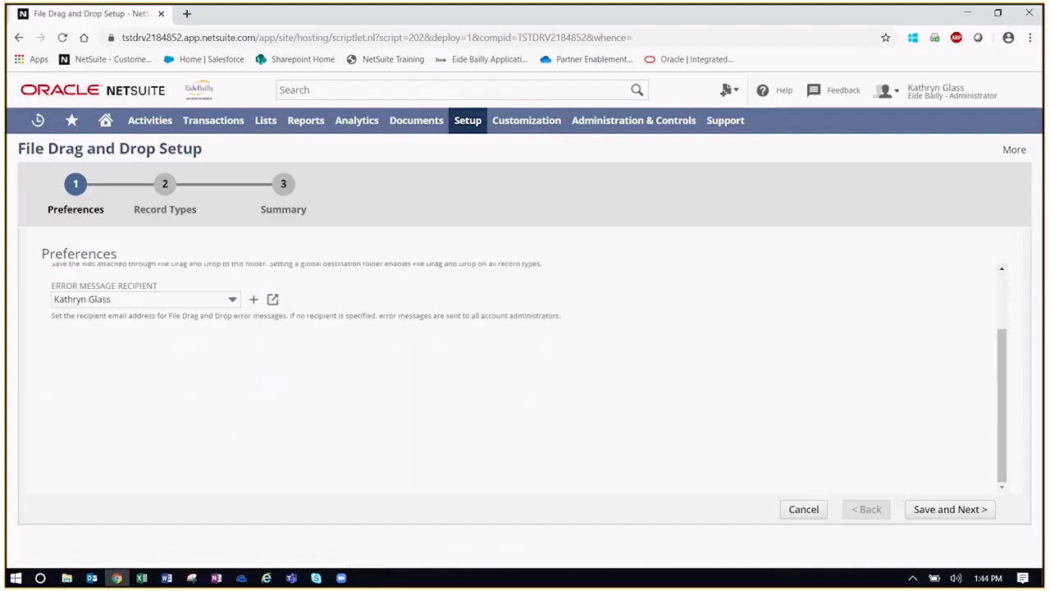
{"action": "left_click", "coordinate": [289, 282]}
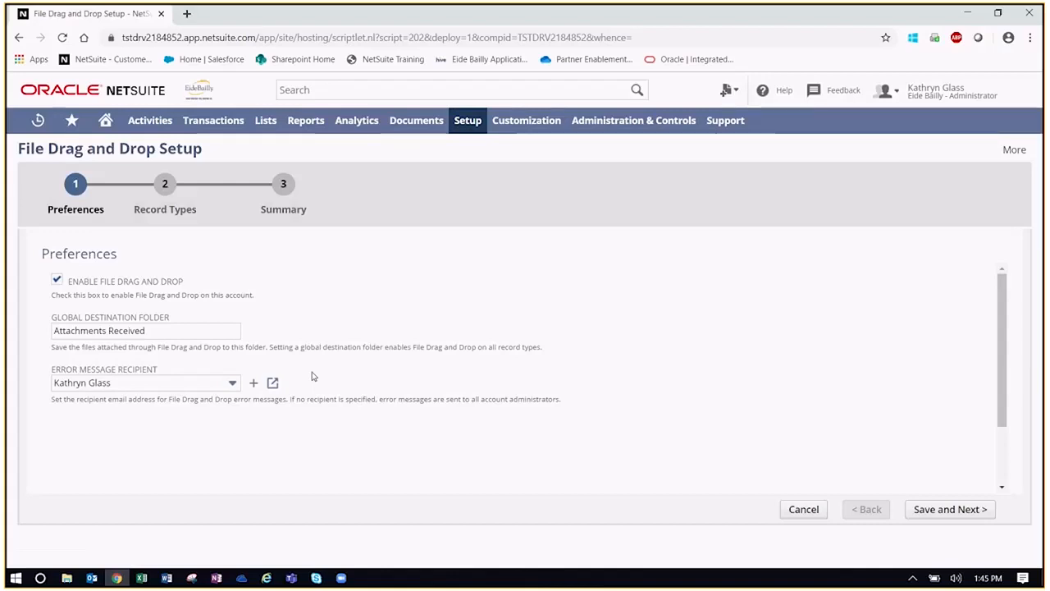
{"action": "left_click", "coordinate": [945, 510]}
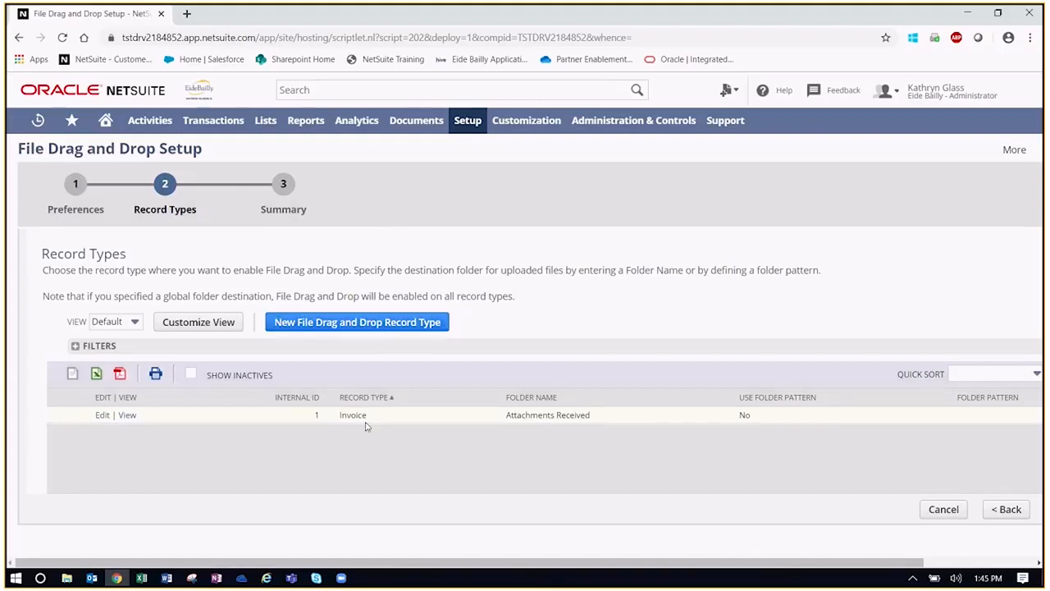
Start a new File Drag and Drop record type entry and set its record type to Vendor Bill
{"action": "left_click_drag", "start_coordinate": [367, 416], "coordinate": [339, 417]}
{"action": "left_click", "coordinate": [493, 322]}
{"action": "left_click", "coordinate": [421, 321]}
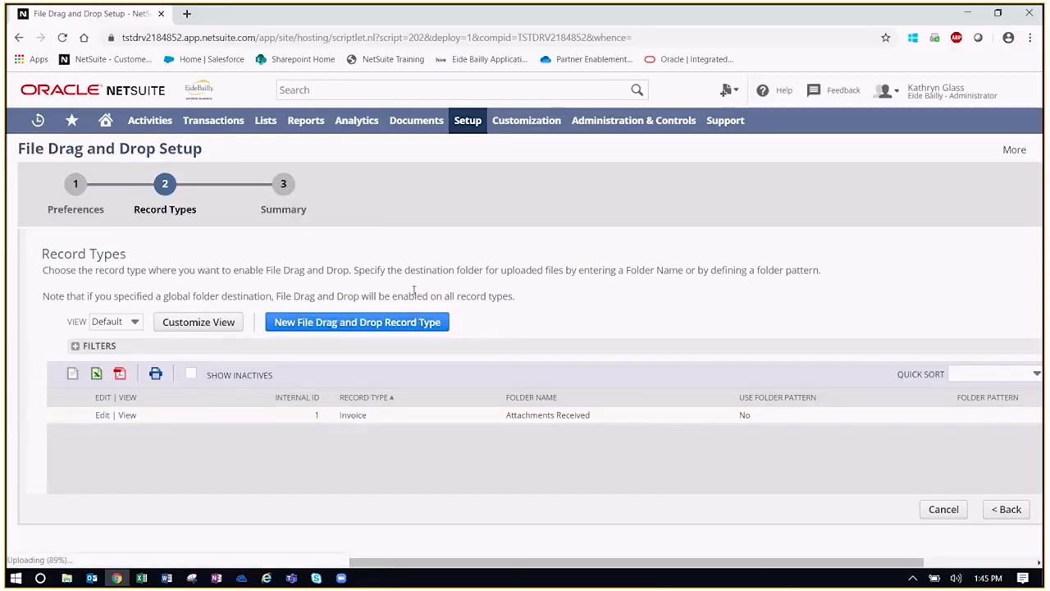
{"action": "left_click", "coordinate": [176, 392]}
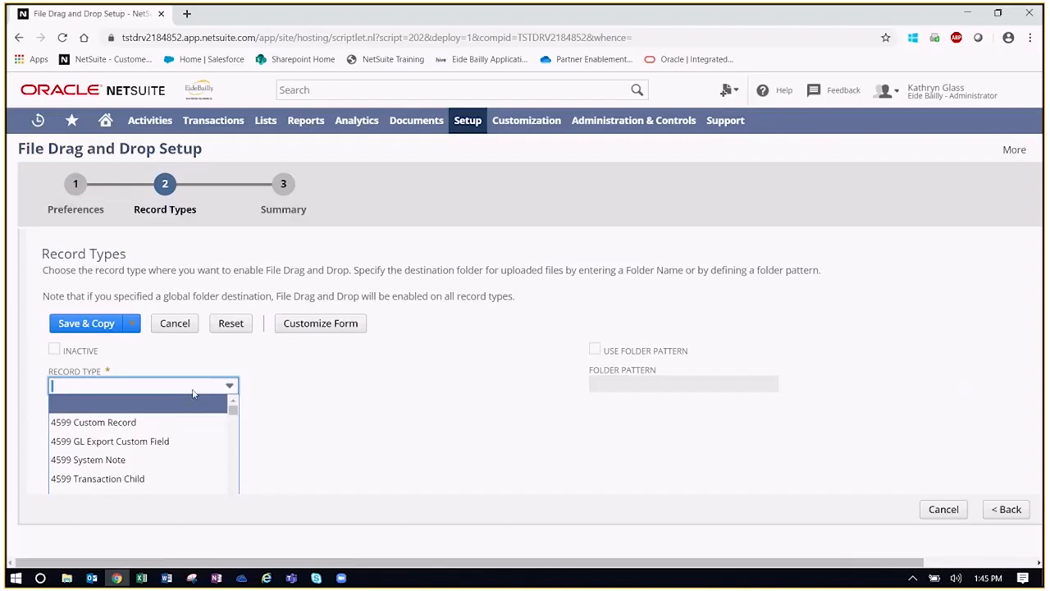
{"action": "type", "text": "Vendor"}
{"action": "key", "text": "Down"}
{"action": "key", "text": "Return"}
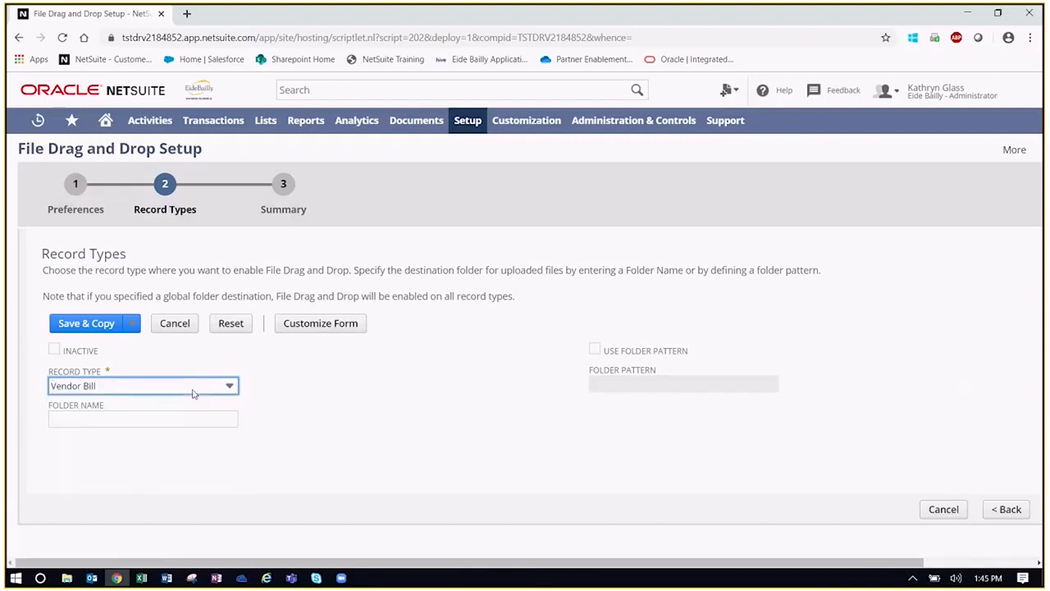
Choose Attachments Received as the Vendor Bill entry's target folder and save the entry with a copy
{"action": "left_click", "coordinate": [172, 418]}
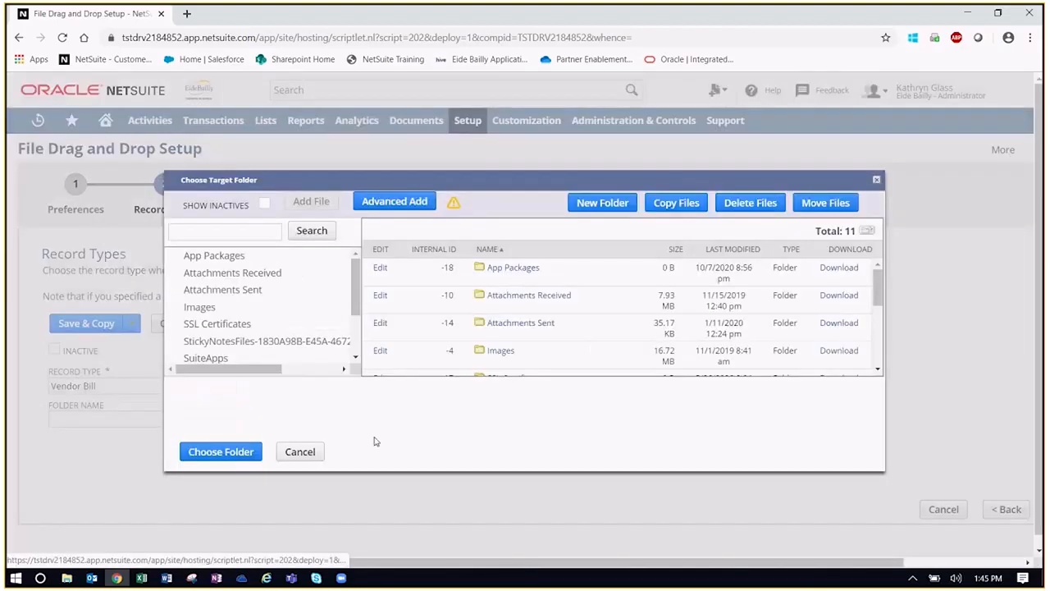
{"action": "left_click", "coordinate": [255, 279]}
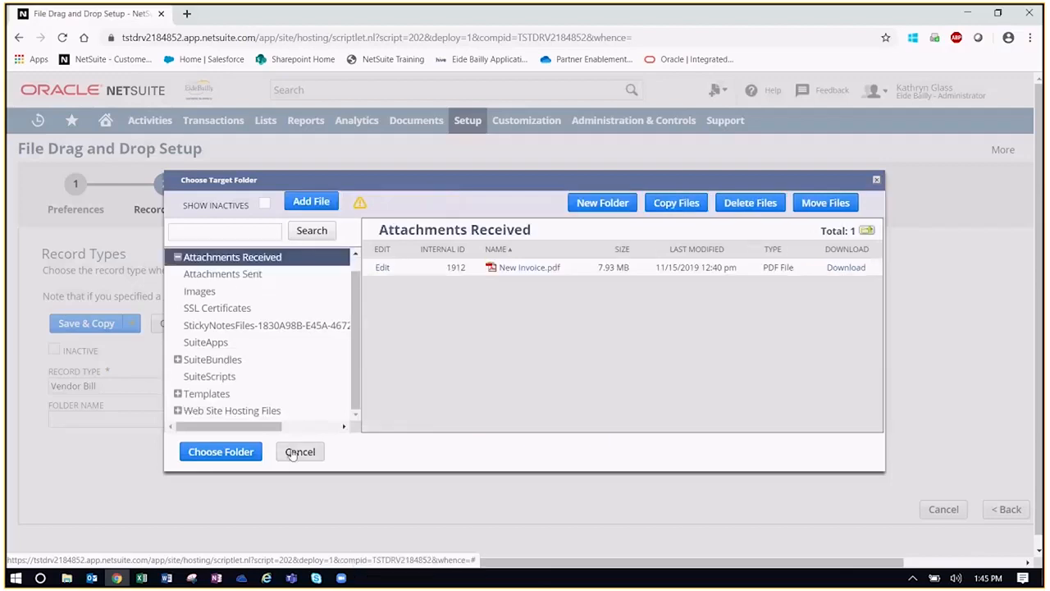
{"action": "left_click", "coordinate": [246, 454]}
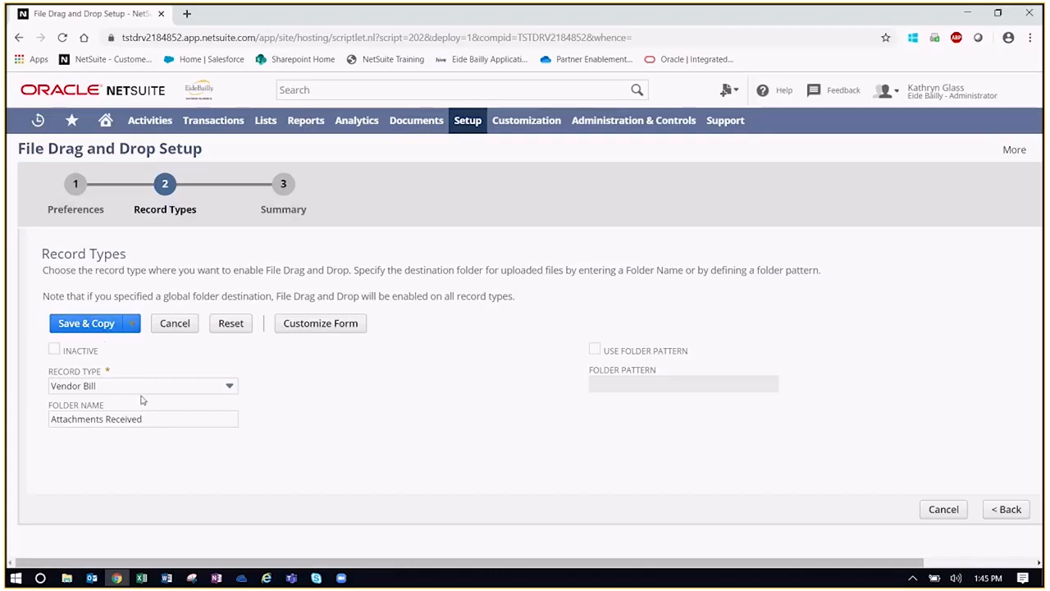
{"action": "left_click_drag", "start_coordinate": [115, 405], "coordinate": [50, 403]}
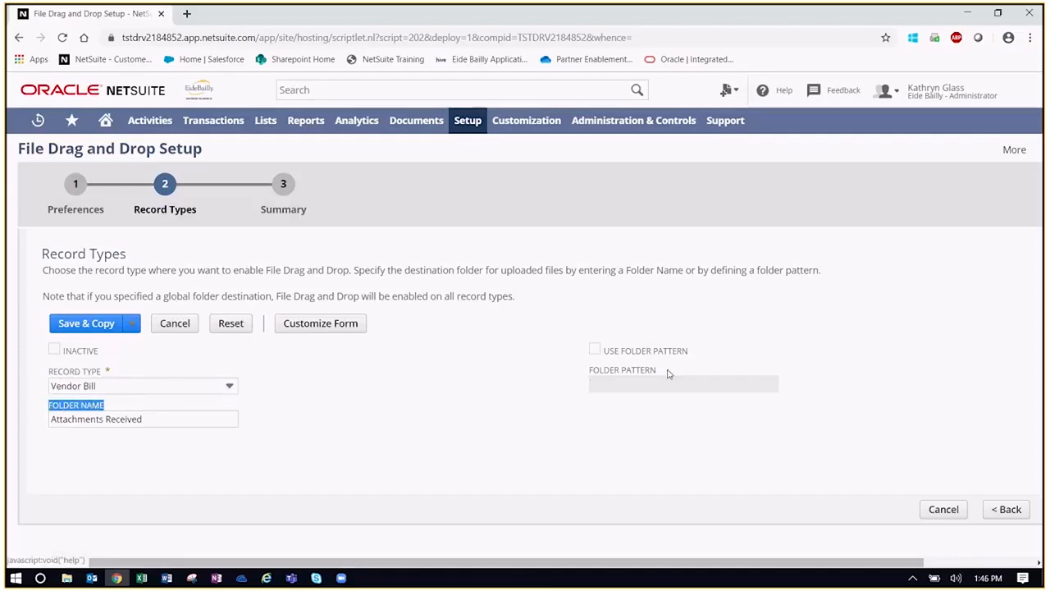
{"action": "left_click_drag", "start_coordinate": [670, 375], "coordinate": [591, 374]}
{"action": "left_click", "coordinate": [569, 382]}
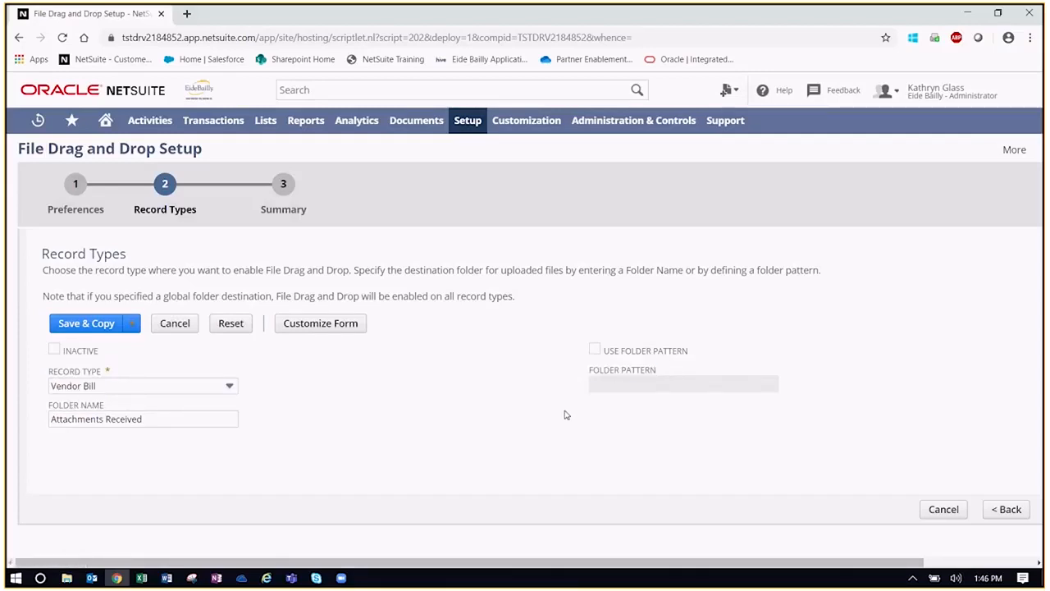
{"action": "left_click", "coordinate": [91, 325]}
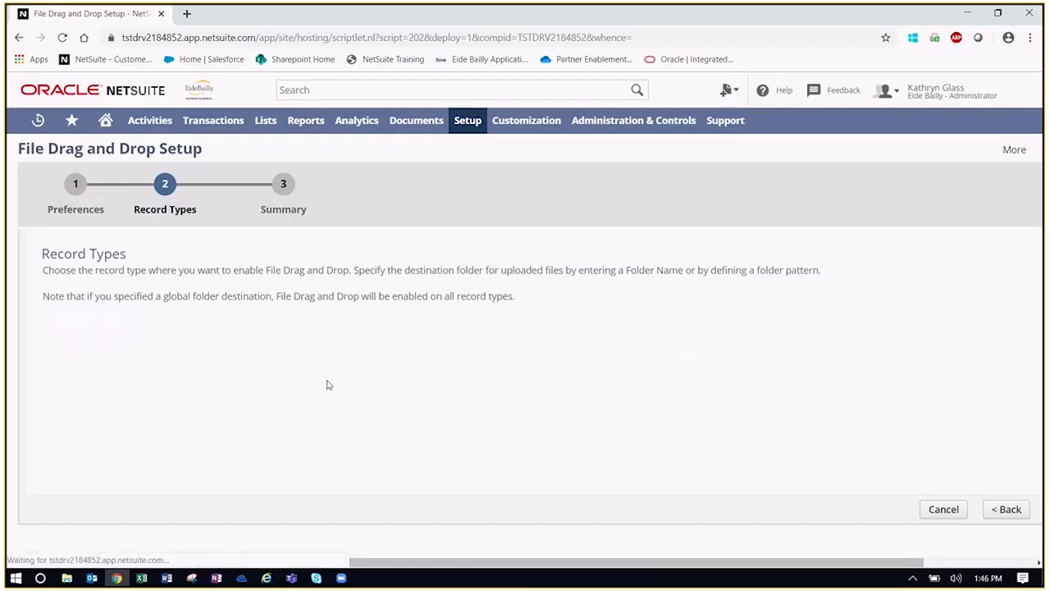
Set the record type of the copied File Drag and Drop entry to Purchase Order
{"action": "left_click", "coordinate": [212, 385]}
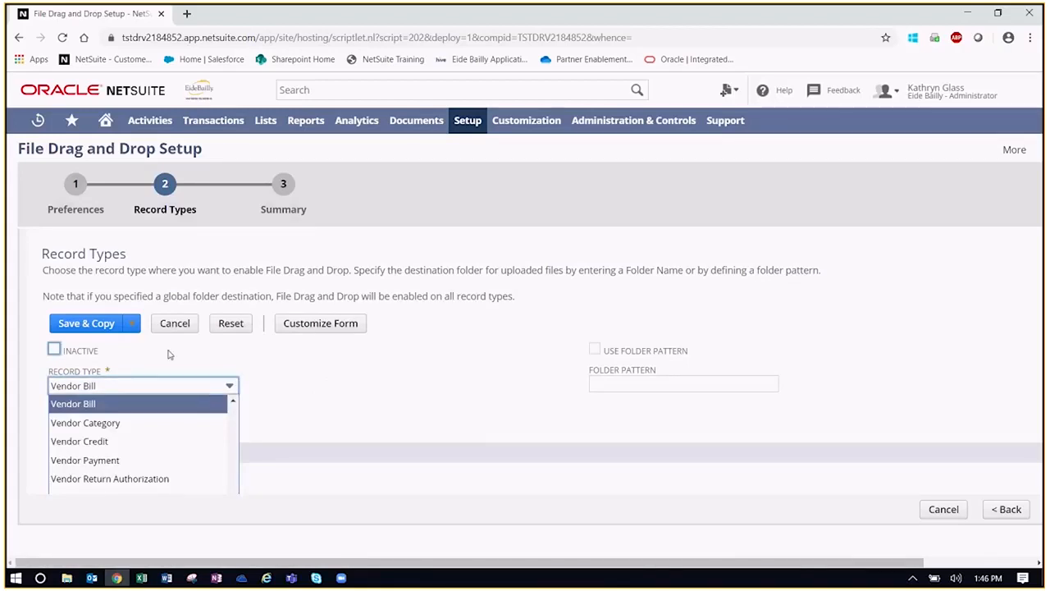
{"action": "scroll", "coordinate": [123, 431], "scroll_direction": "up", "scroll_amount": 2}
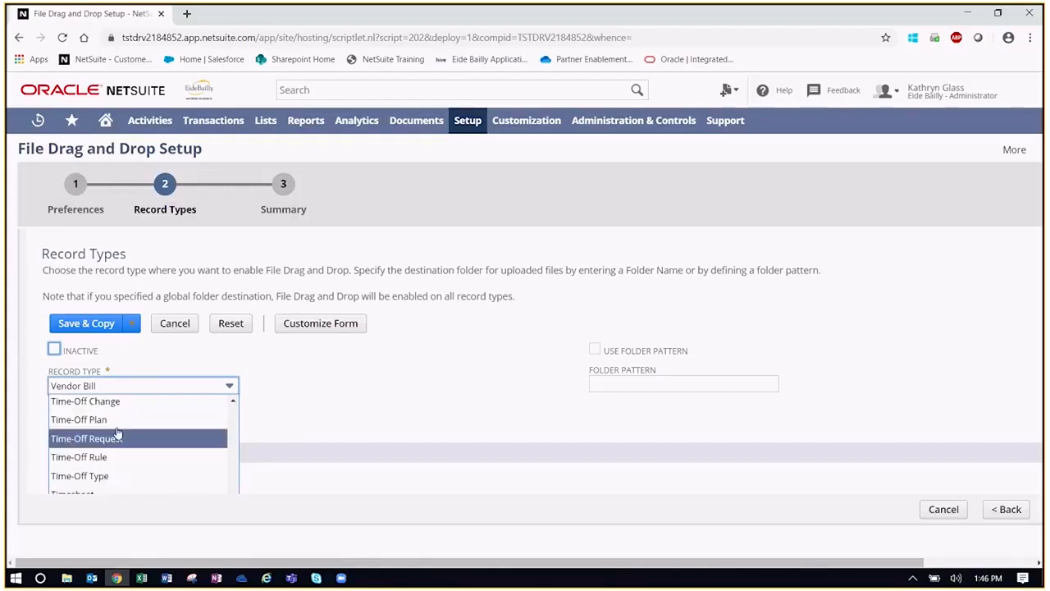
{"action": "scroll", "coordinate": [118, 433], "scroll_direction": "up", "scroll_amount": 10}
{"action": "scroll", "coordinate": [118, 427], "scroll_direction": "up", "scroll_amount": 6}
{"action": "scroll", "coordinate": [118, 428], "scroll_direction": "up", "scroll_amount": 8}
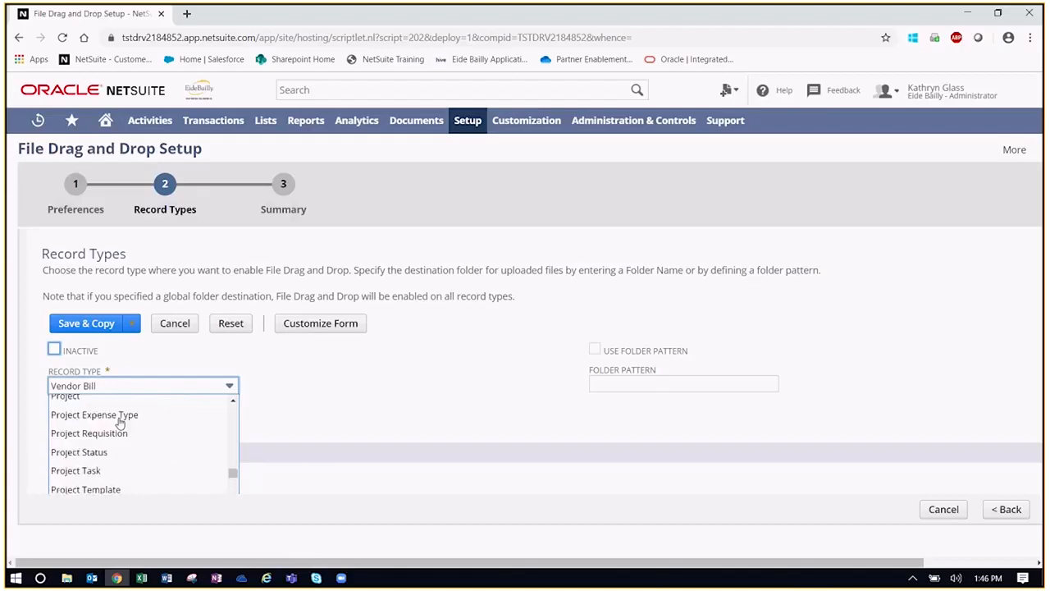
{"action": "scroll", "coordinate": [119, 423], "scroll_direction": "down", "scroll_amount": 1}
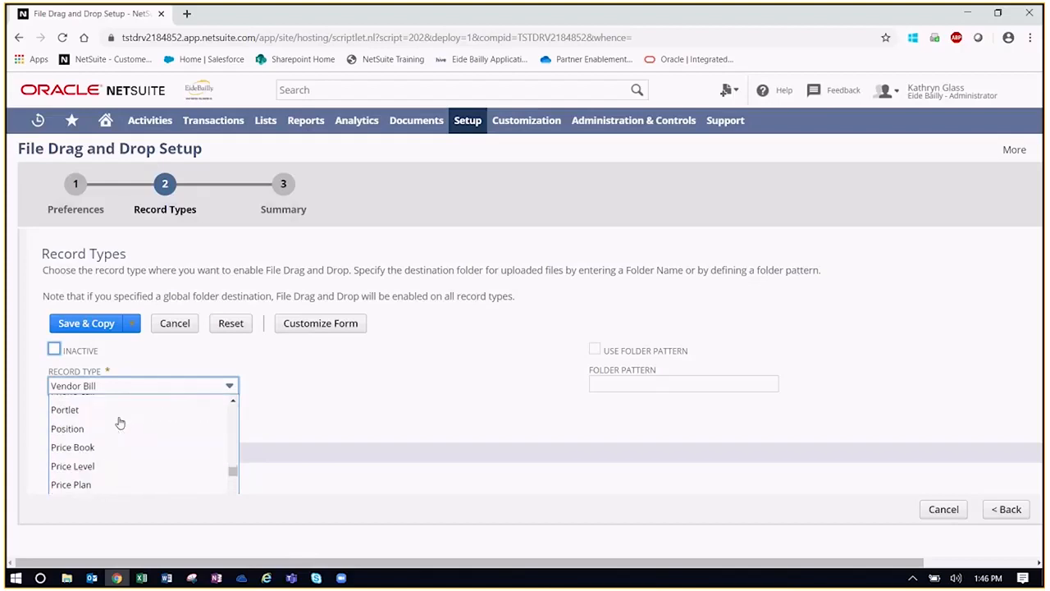
{"action": "scroll", "coordinate": [120, 423], "scroll_direction": "down", "scroll_amount": 5}
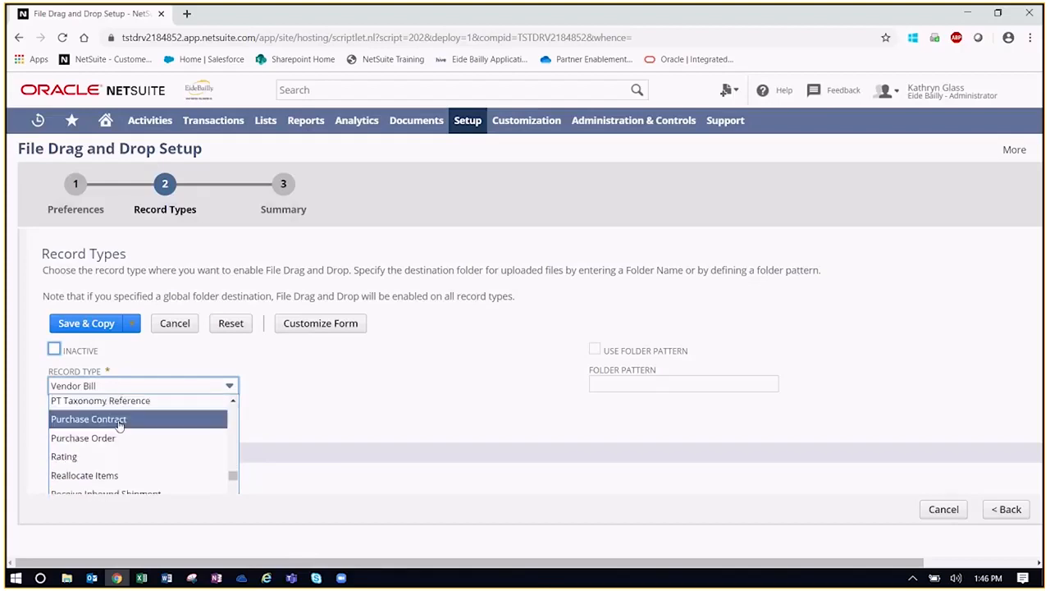
{"action": "left_click", "coordinate": [120, 437]}
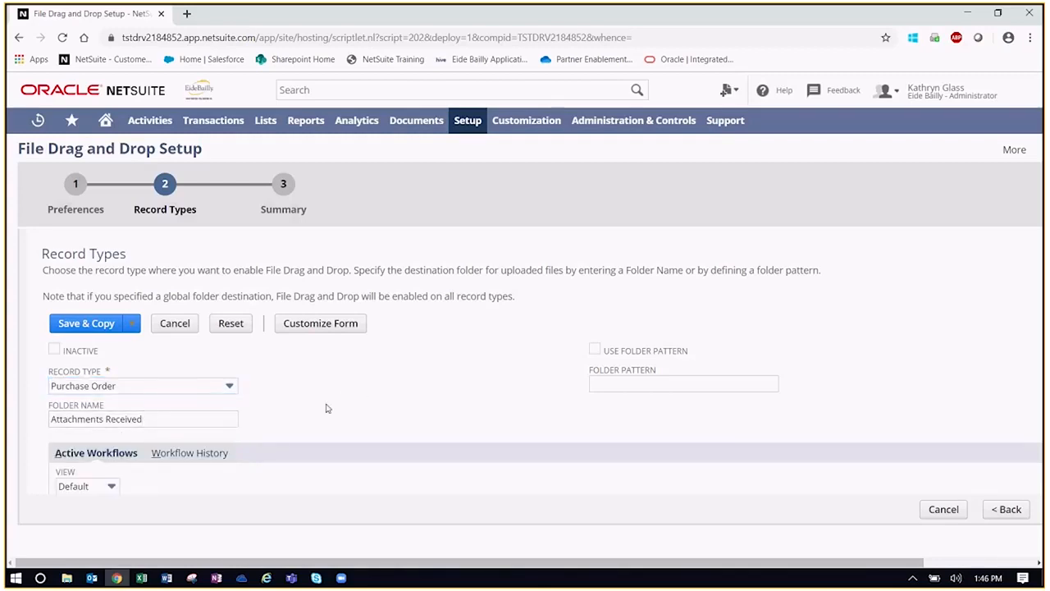
Save the Purchase Order record type entry without making another copy
{"action": "left_click_drag", "start_coordinate": [857, 563], "coordinate": [973, 547]}
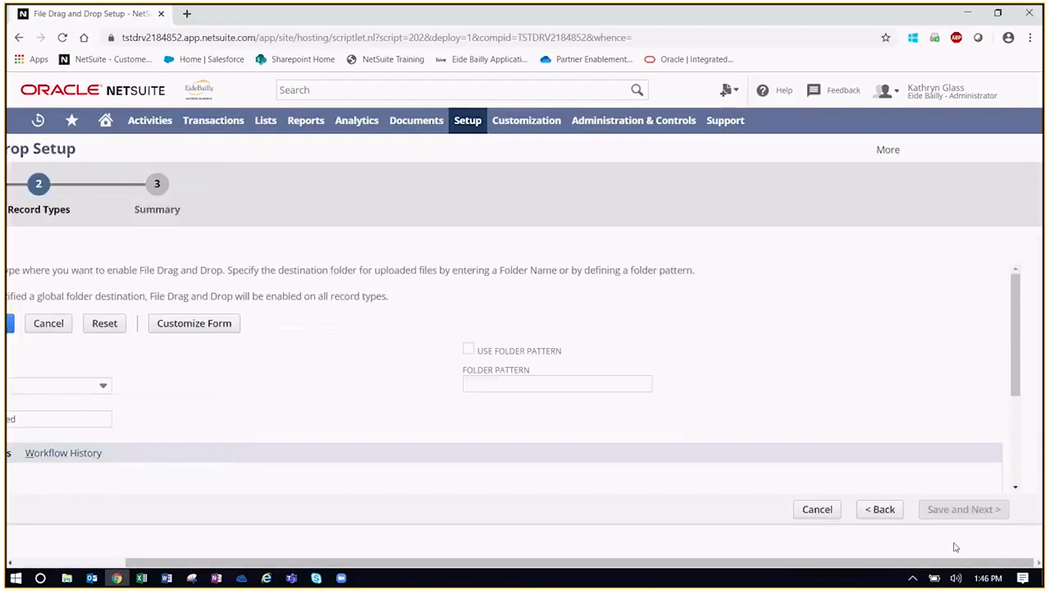
{"action": "left_click_drag", "start_coordinate": [396, 561], "coordinate": [287, 563]}
{"action": "scroll", "coordinate": [344, 435], "scroll_direction": "down", "scroll_amount": 3}
{"action": "scroll", "coordinate": [380, 399], "scroll_direction": "up", "scroll_amount": 2}
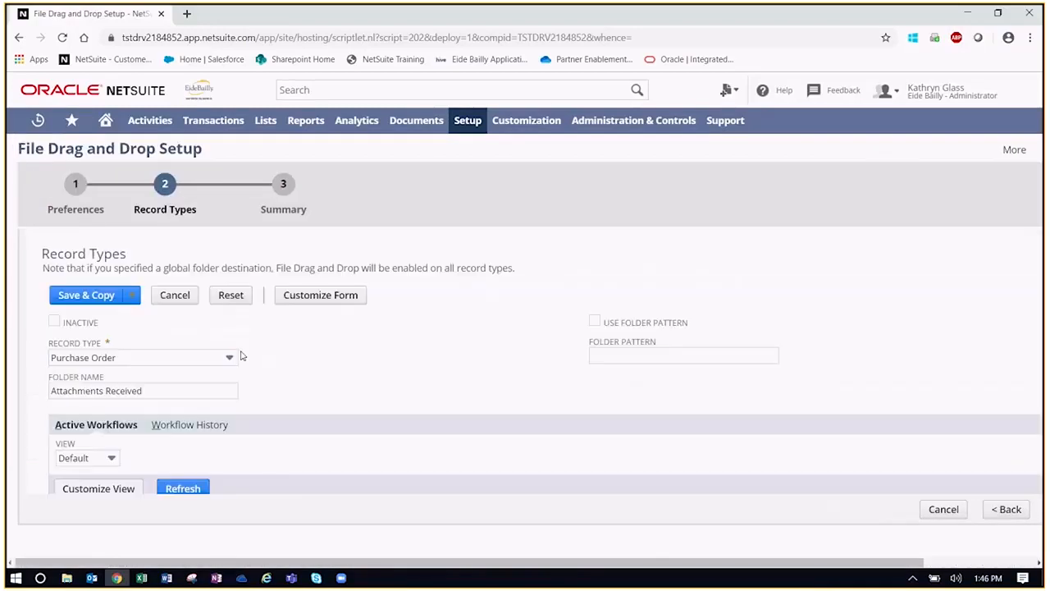
{"action": "mouse_move", "coordinate": [135, 299]}
{"action": "left_click", "coordinate": [59, 330]}
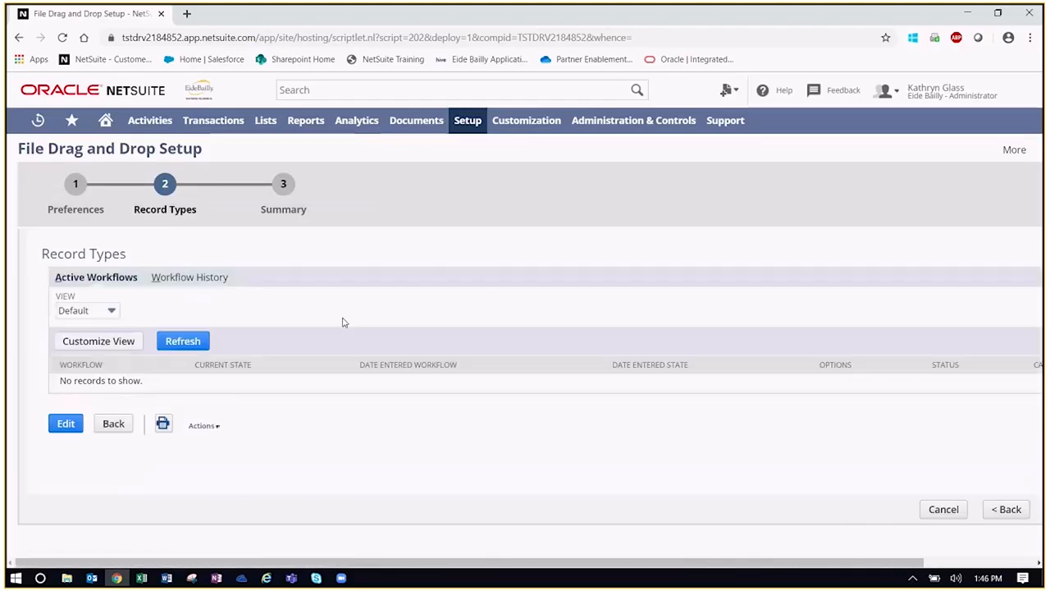
Continue to the setup summary, check the enabled record types, and finish the File Drag and Drop setup
{"action": "left_click_drag", "start_coordinate": [727, 564], "coordinate": [845, 564]}
{"action": "left_click", "coordinate": [927, 509]}
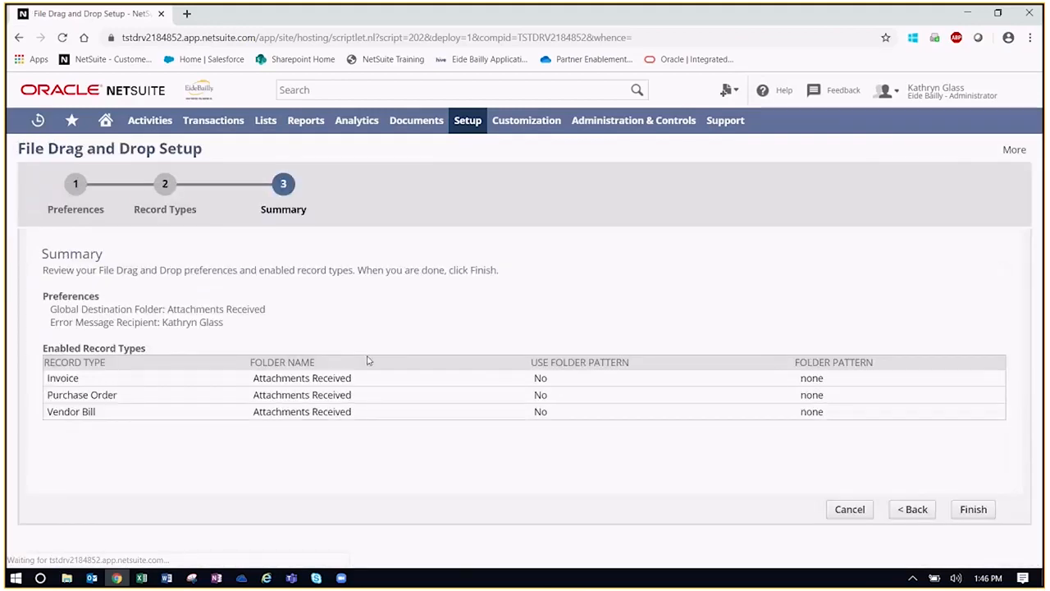
{"action": "left_click_drag", "start_coordinate": [47, 377], "coordinate": [119, 413]}
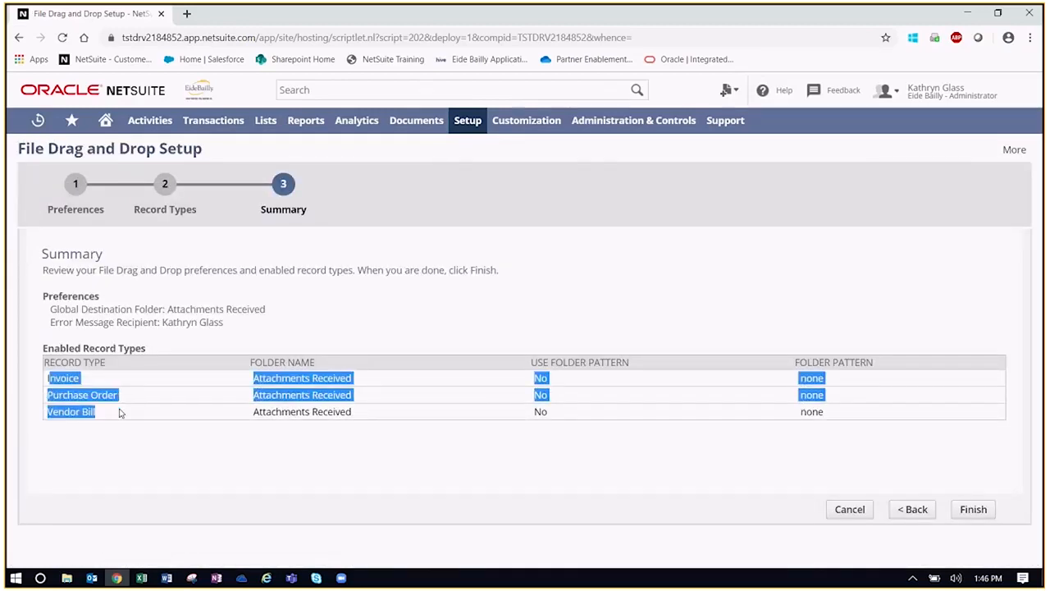
{"action": "left_click", "coordinate": [121, 414]}
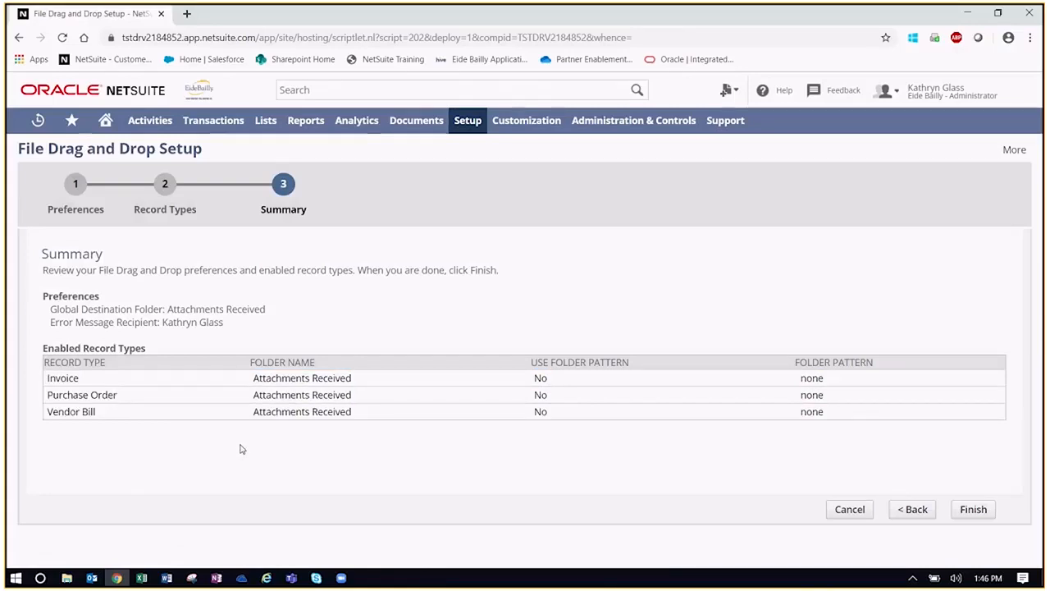
{"action": "left_click", "coordinate": [973, 508]}
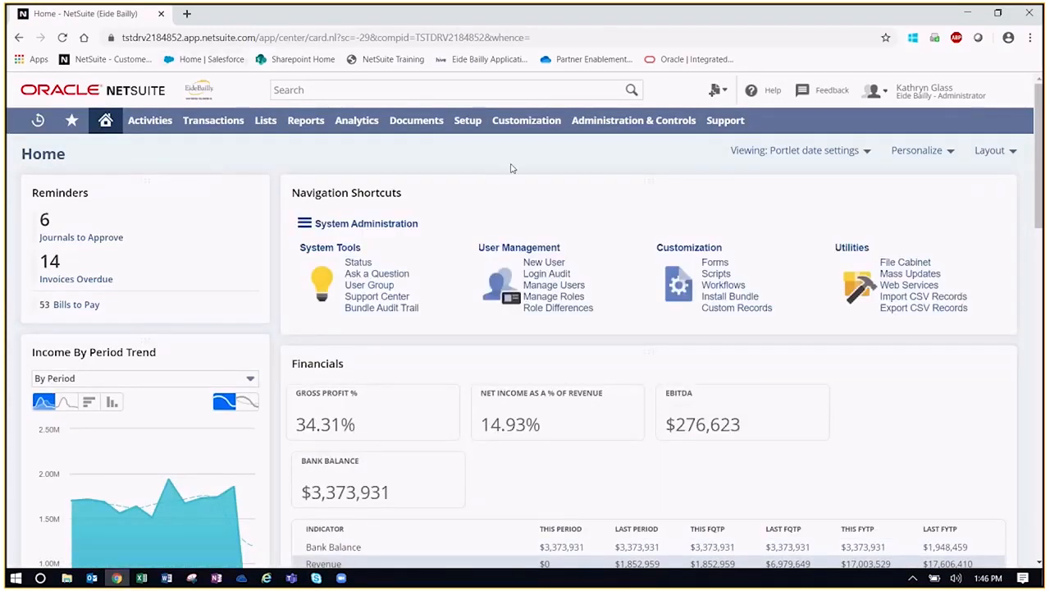
Open the StickyNotes setup under Customization and set the shortcut key for posting notes to Ctrl+Enter
{"action": "mouse_move", "coordinate": [465, 121]}
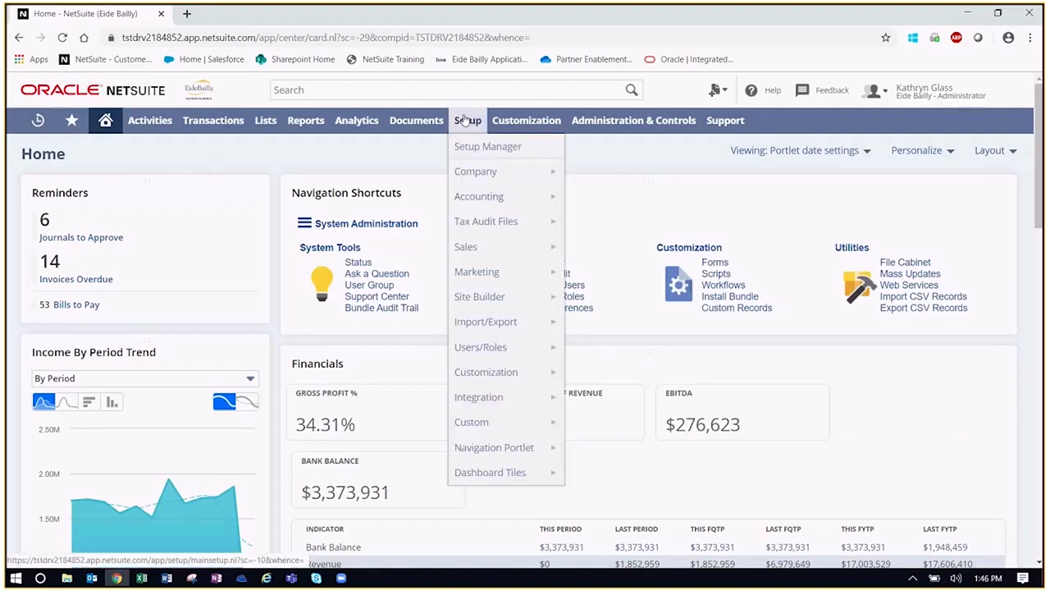
{"action": "mouse_move", "coordinate": [503, 373]}
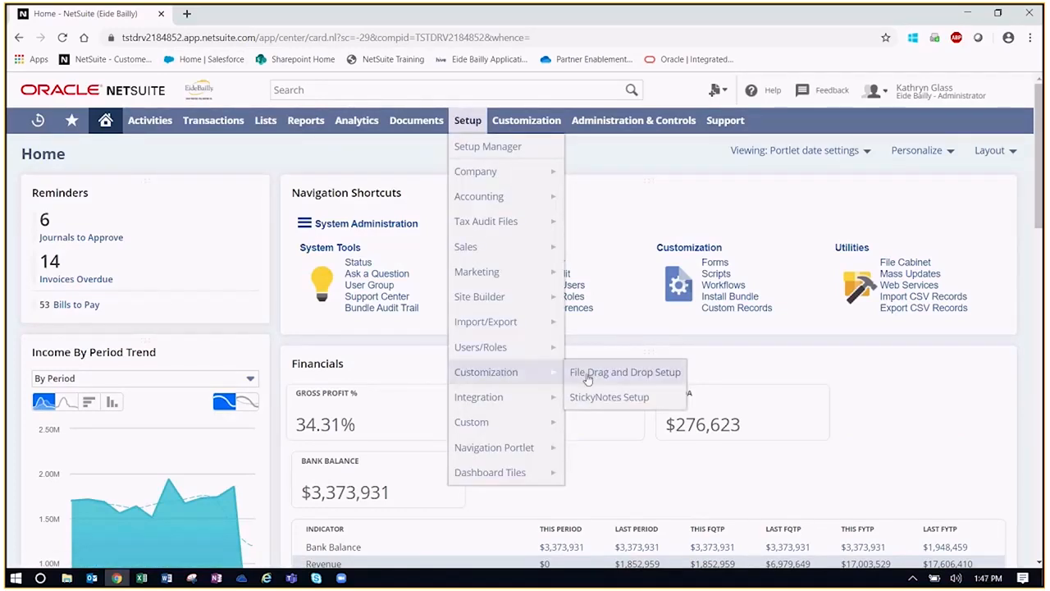
{"action": "left_click", "coordinate": [630, 404]}
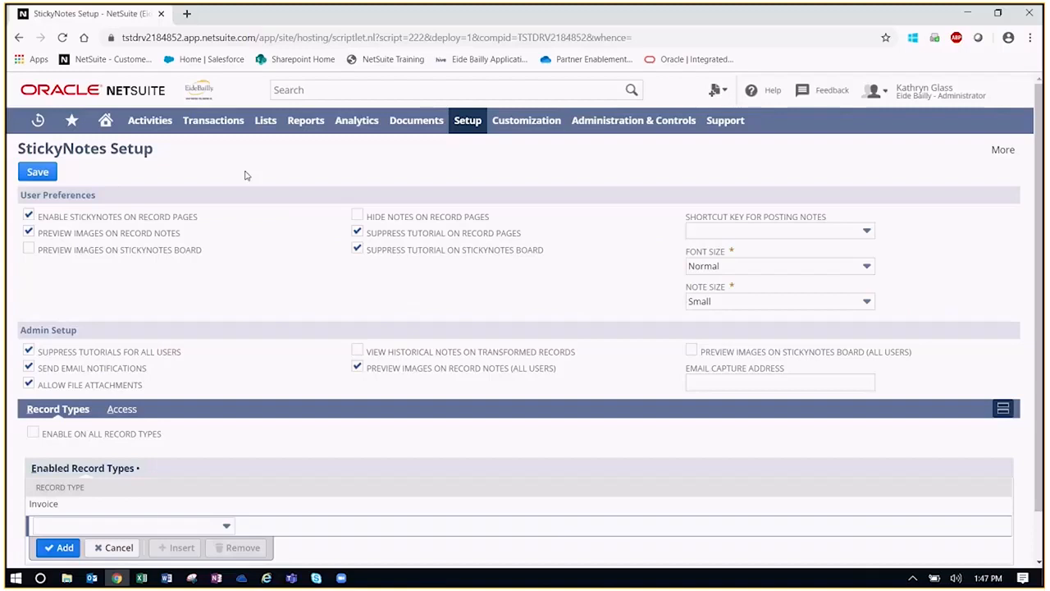
{"action": "left_click", "coordinate": [776, 235]}
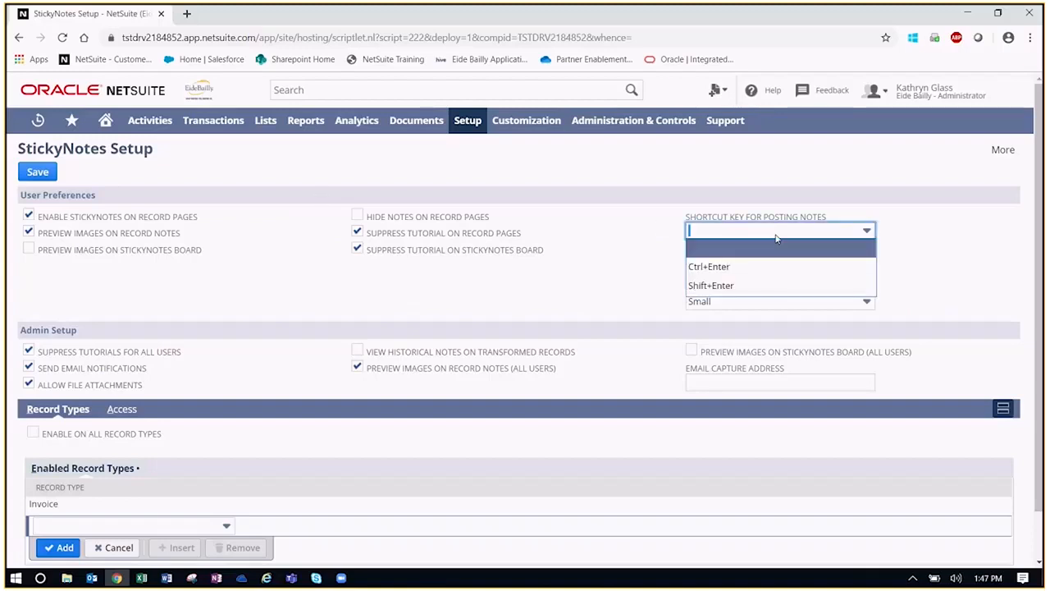
{"action": "left_click", "coordinate": [762, 265]}
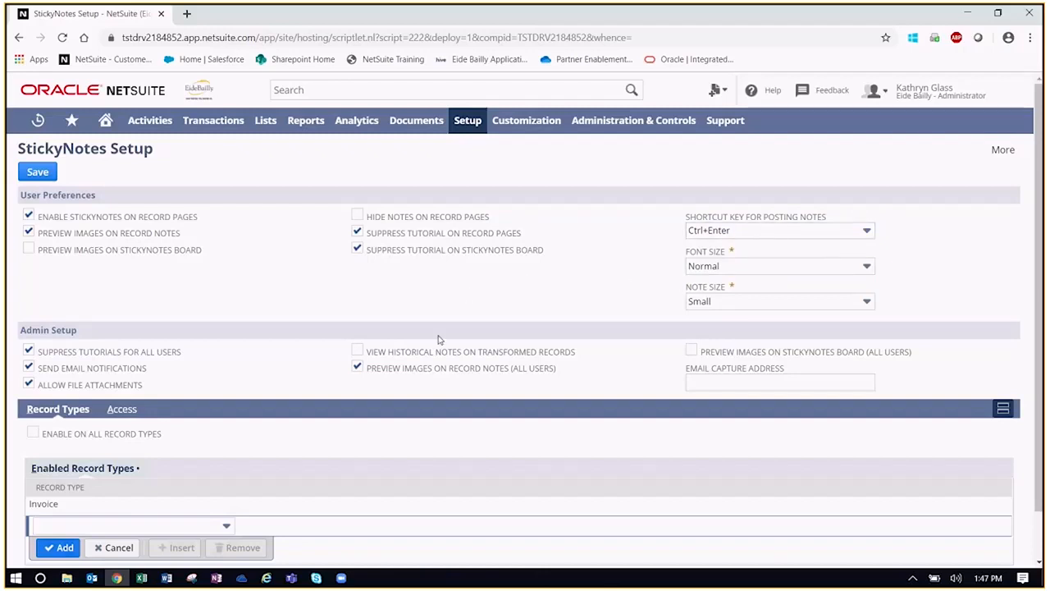
{"action": "left_click_drag", "start_coordinate": [568, 373], "coordinate": [359, 369]}
{"action": "left_click", "coordinate": [289, 361]}
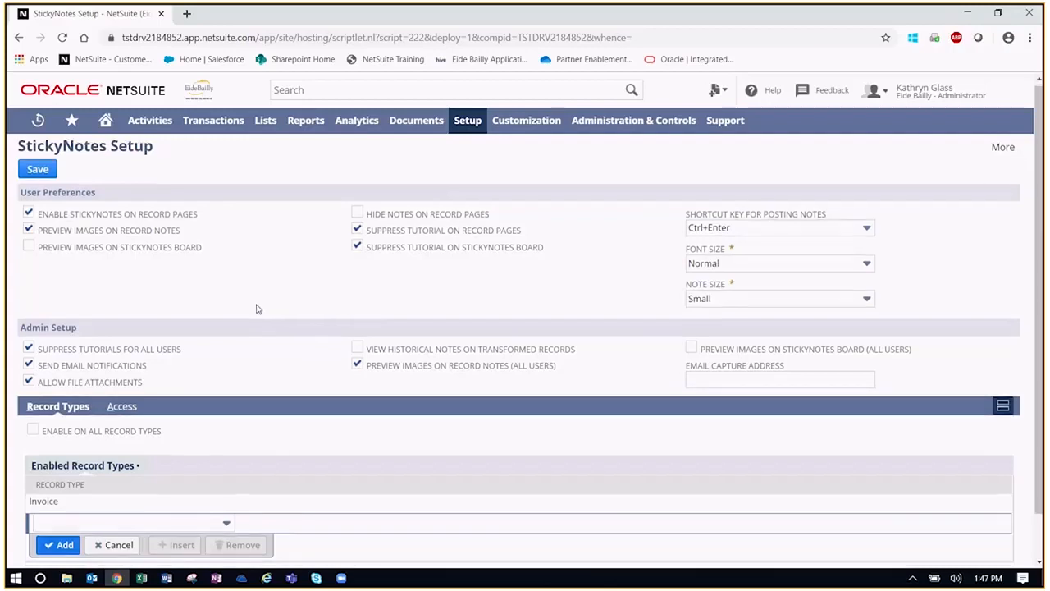
Add Journal Entry, Vendor and Customer to the record types enabled for StickyNotes
{"action": "scroll", "coordinate": [258, 306], "scroll_direction": "down", "scroll_amount": 1}
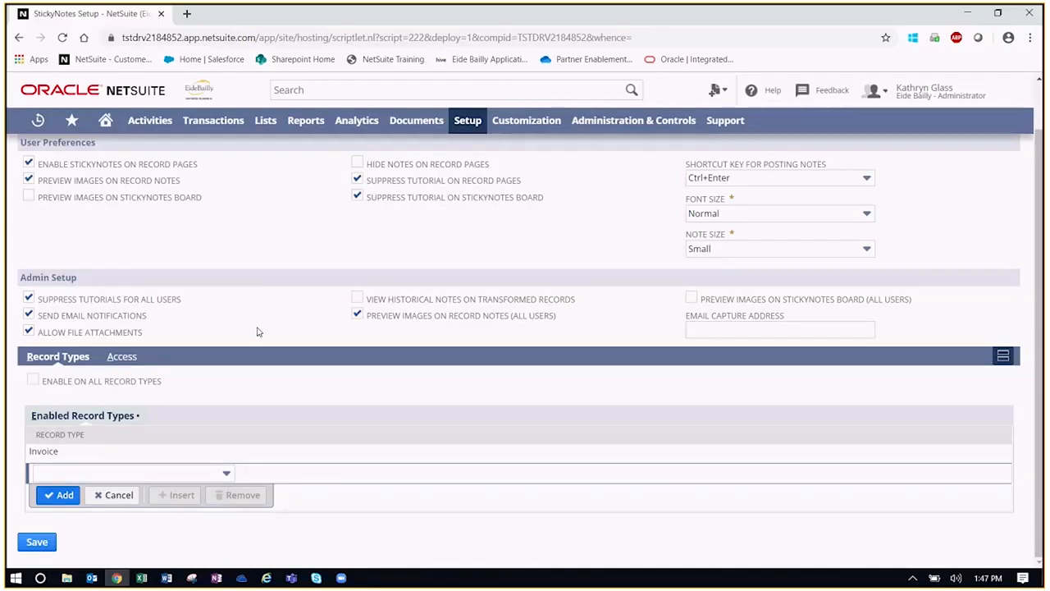
{"action": "left_click", "coordinate": [151, 473]}
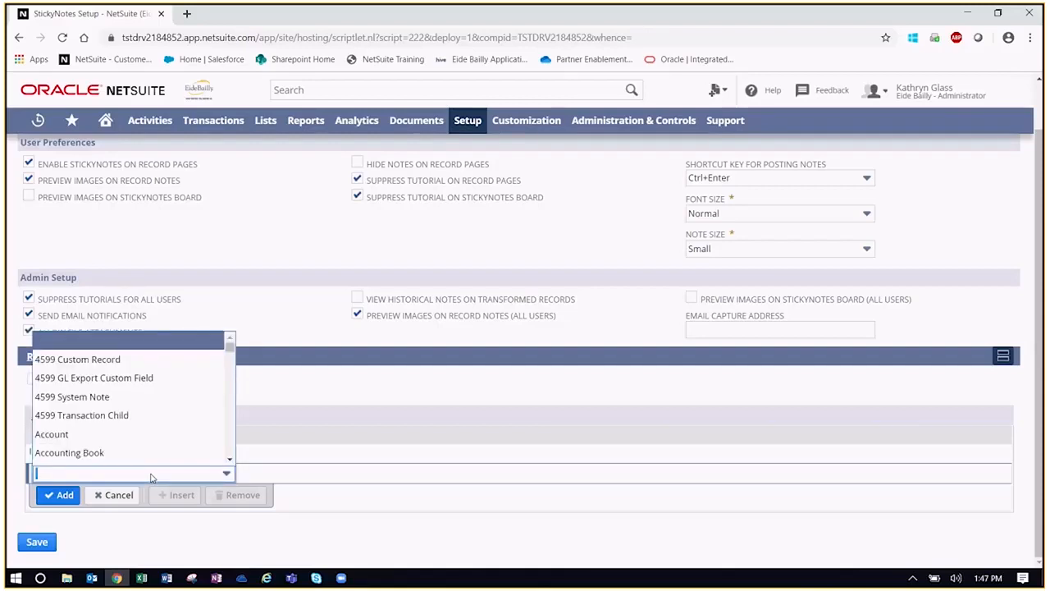
{"action": "type", "text": "jou"}
{"action": "key", "text": "Return"}
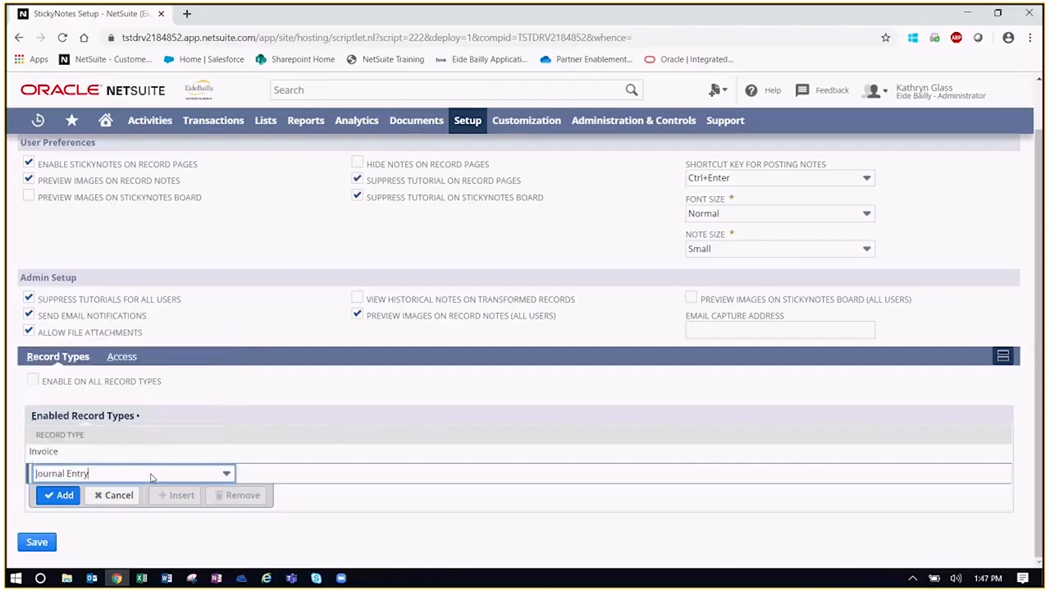
{"action": "key", "text": "Return"}
{"action": "type", "text": "v"}
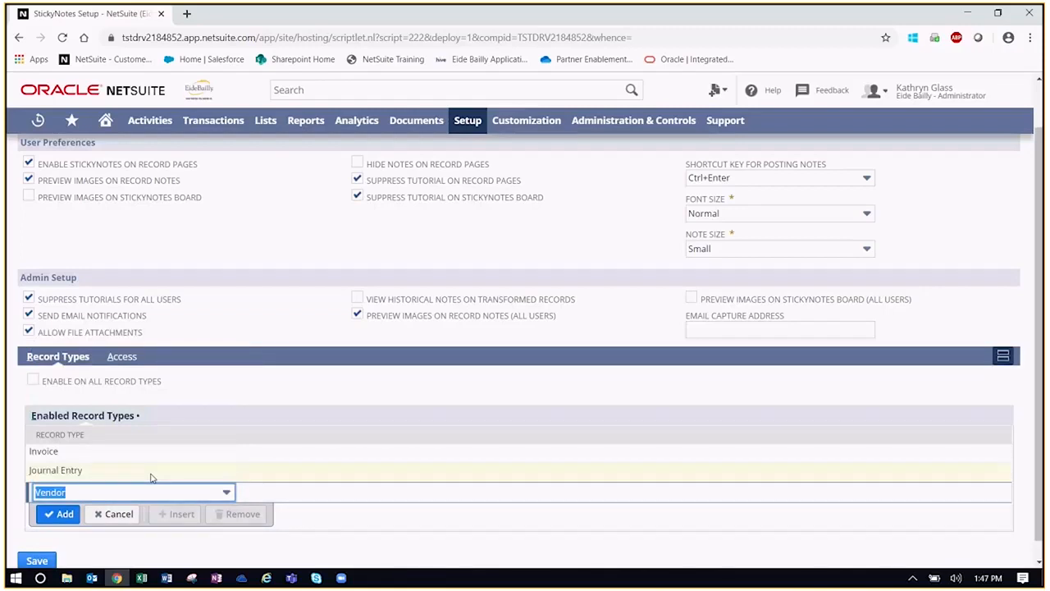
{"action": "key", "text": "Return"}
{"action": "left_click", "coordinate": [115, 513]}
{"action": "type", "text": "customer"}
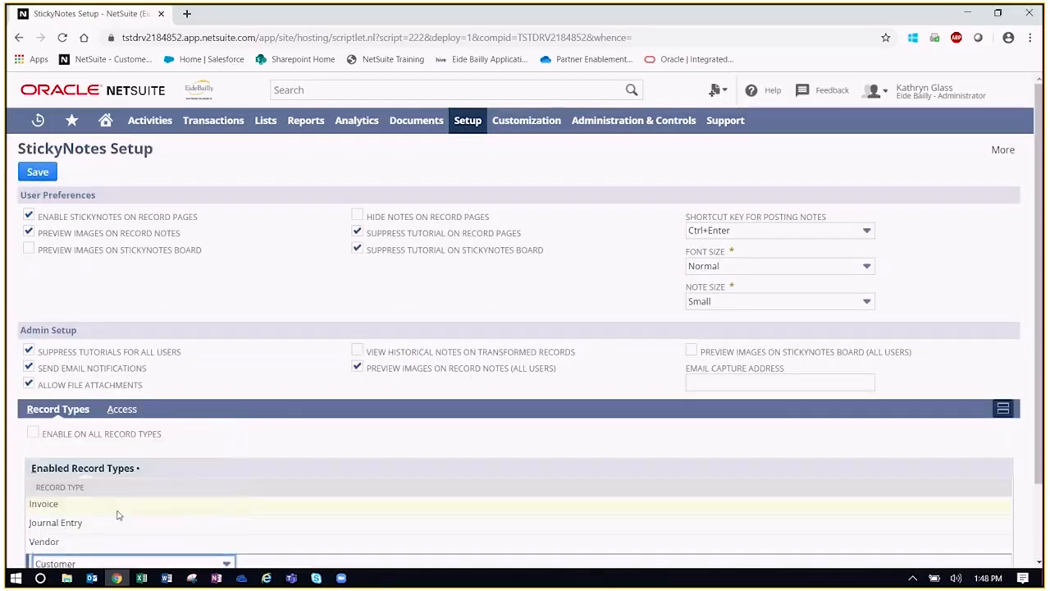
{"action": "key", "text": "Return"}
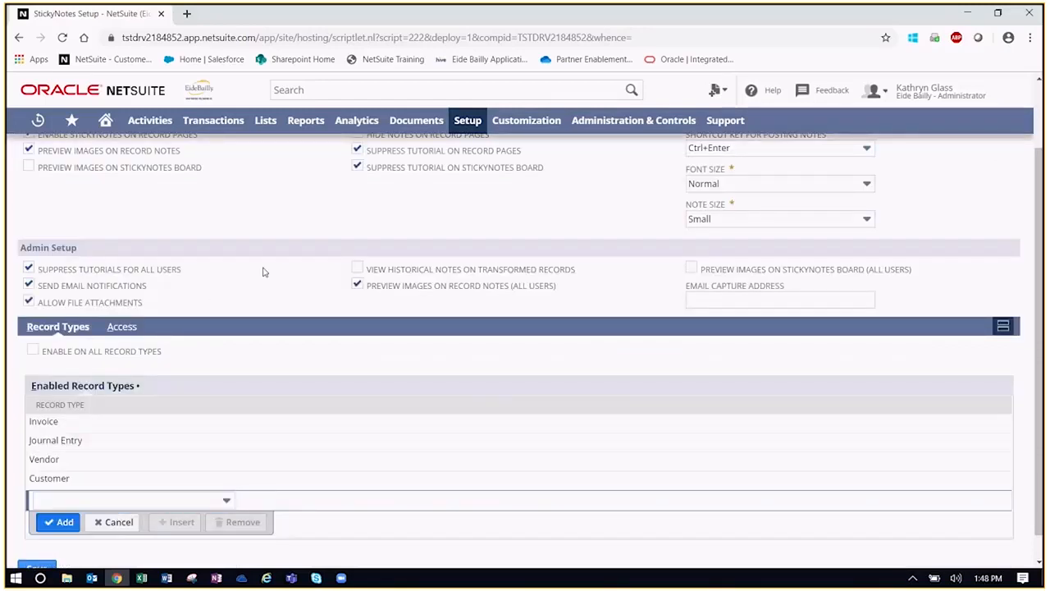
Look over the email capture address option and the other preferences, and save the StickyNotes setup
{"action": "scroll", "coordinate": [279, 267], "scroll_direction": "up", "scroll_amount": 1}
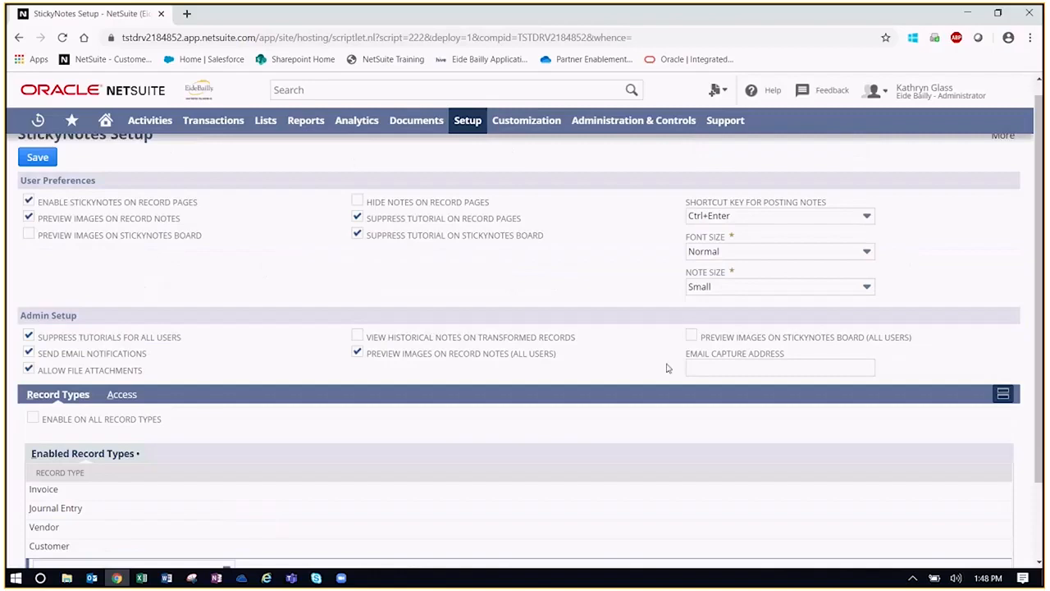
{"action": "left_click", "coordinate": [753, 371]}
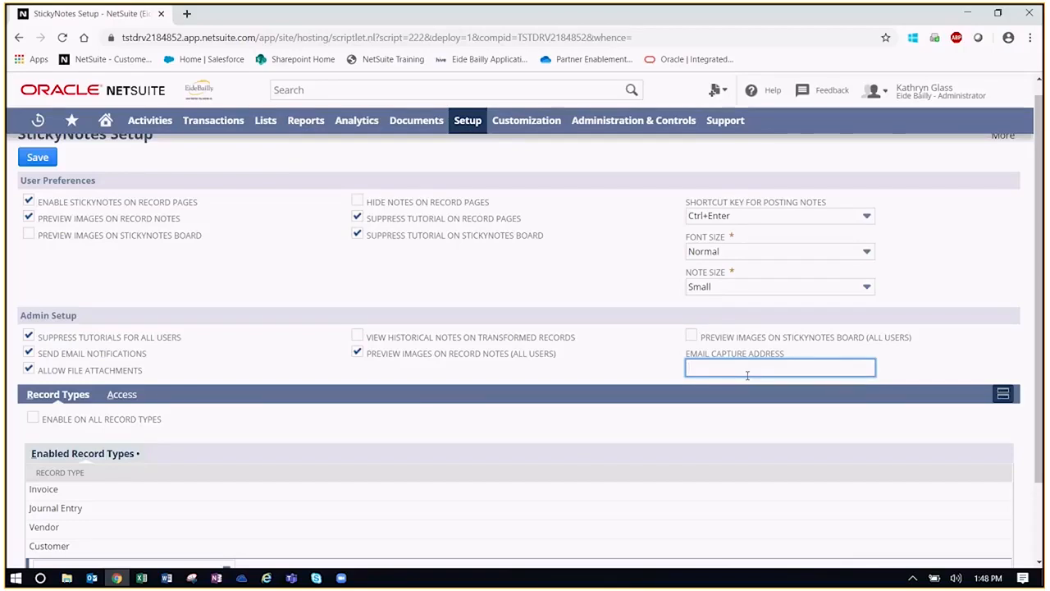
{"action": "left_click", "coordinate": [328, 289]}
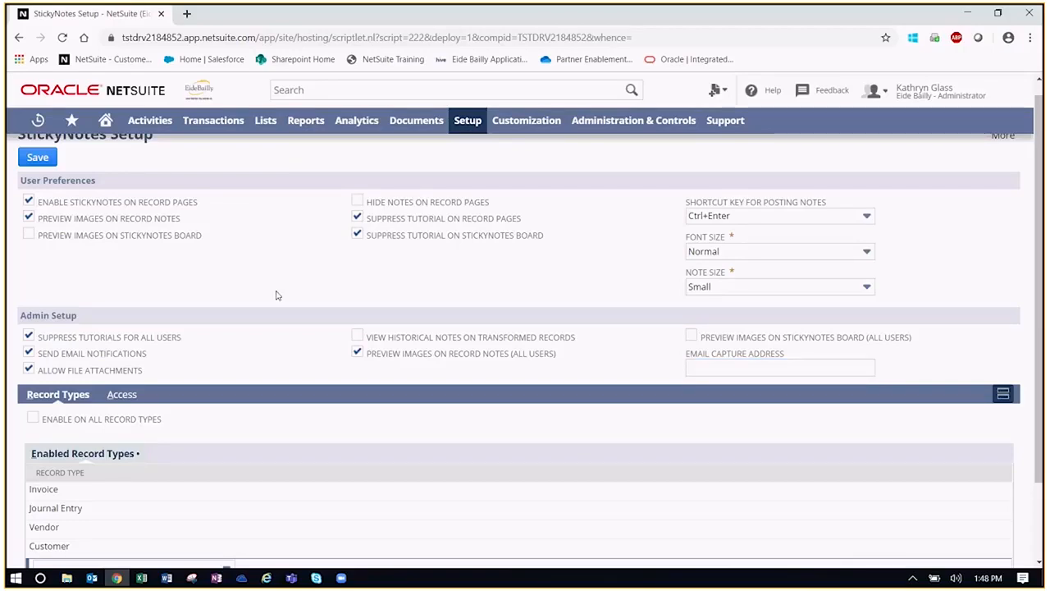
{"action": "scroll", "coordinate": [265, 297], "scroll_direction": "up", "scroll_amount": 1}
{"action": "scroll", "coordinate": [265, 298], "scroll_direction": "up", "scroll_amount": 1}
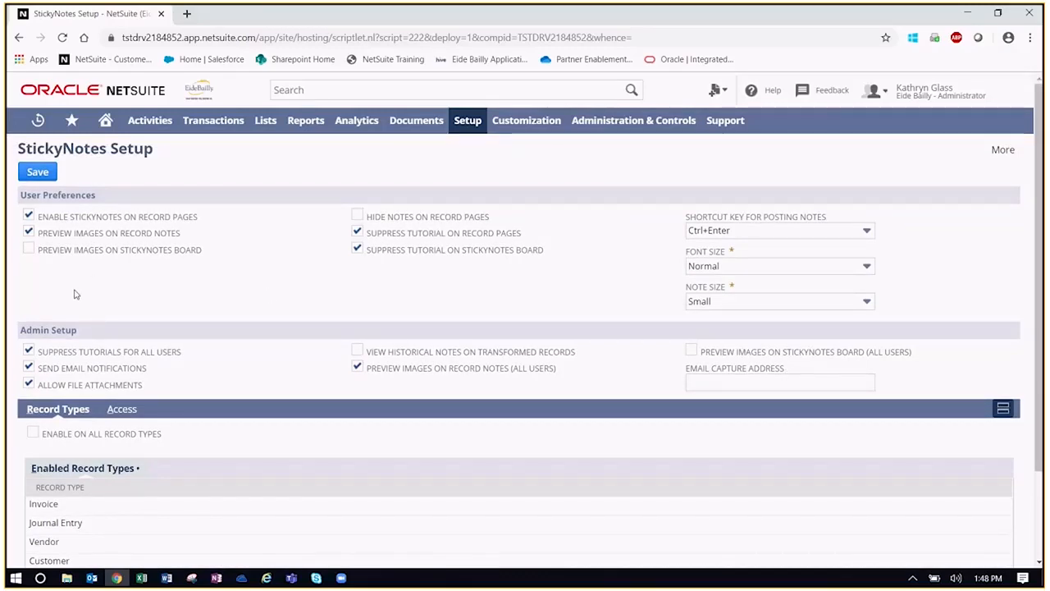
{"action": "left_click", "coordinate": [38, 174]}
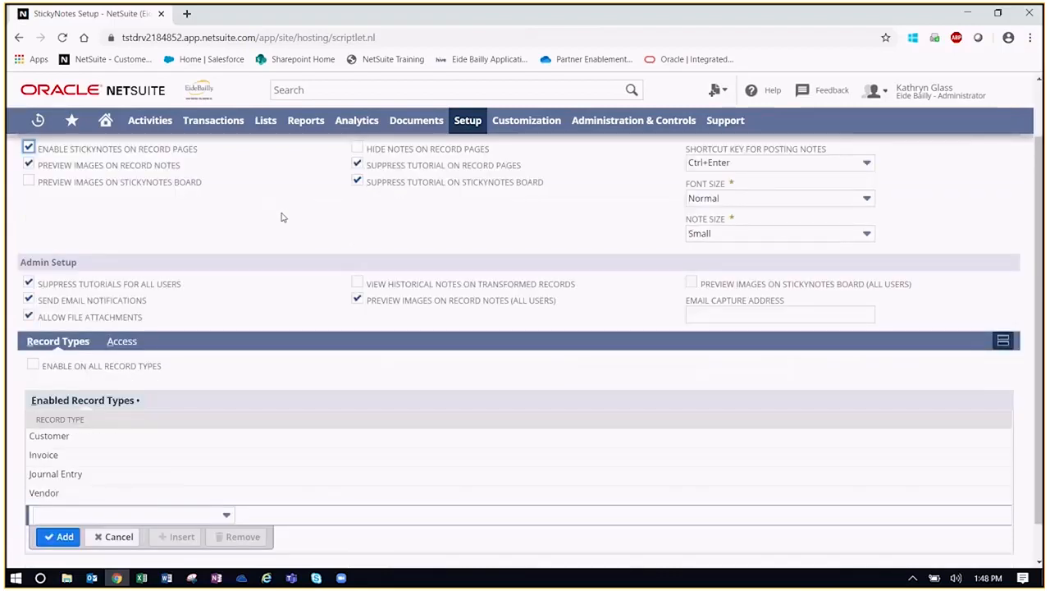
{"action": "scroll", "coordinate": [281, 217], "scroll_direction": "up", "scroll_amount": 1}
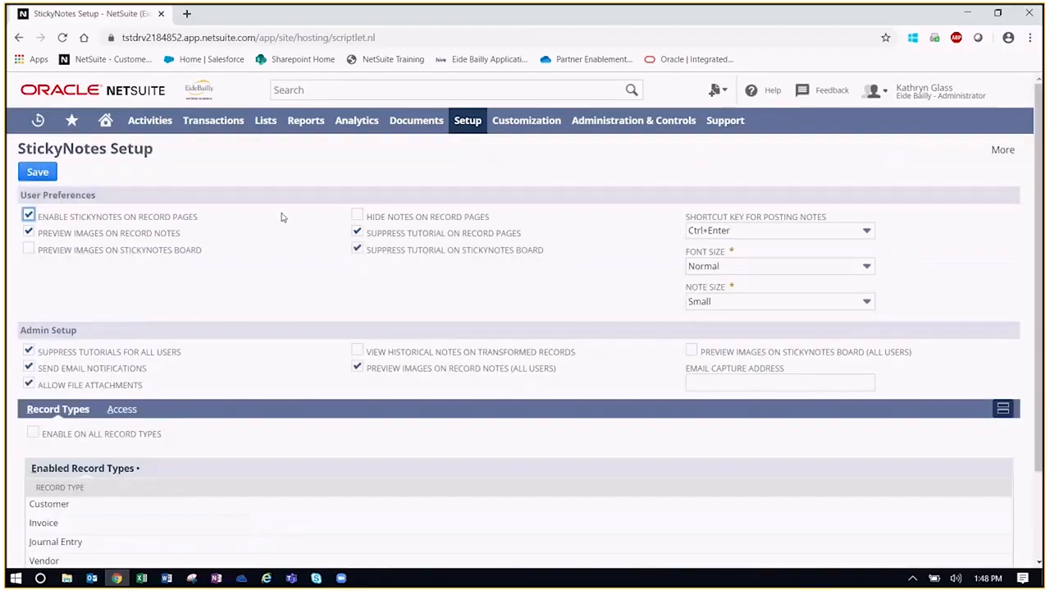
Leave the StickyNotes setup for the home dashboard and open journal 118 from the list of journal entries
{"action": "left_click", "coordinate": [117, 129]}
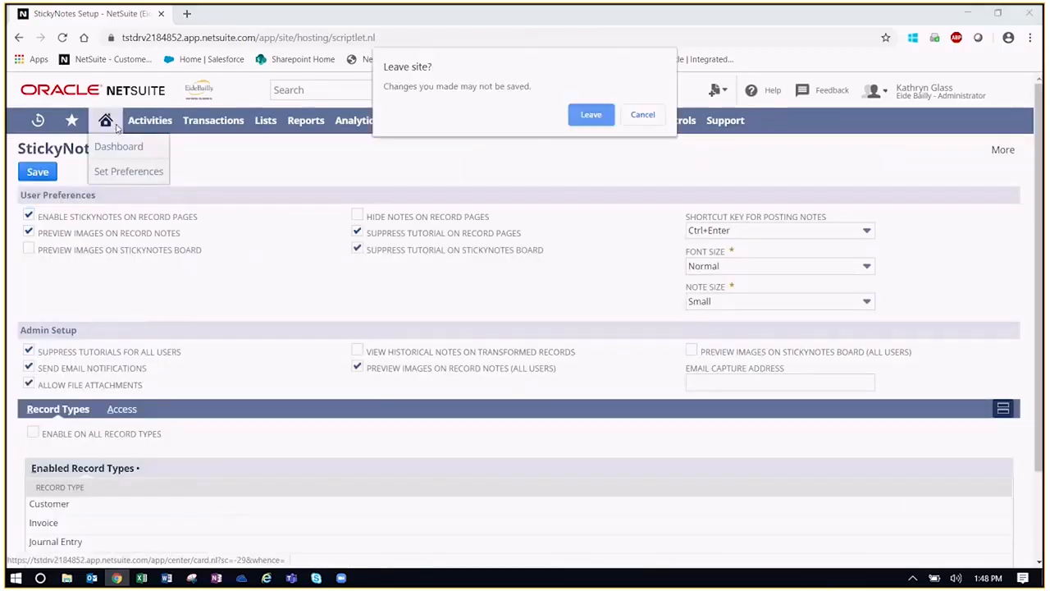
{"action": "left_click", "coordinate": [592, 115]}
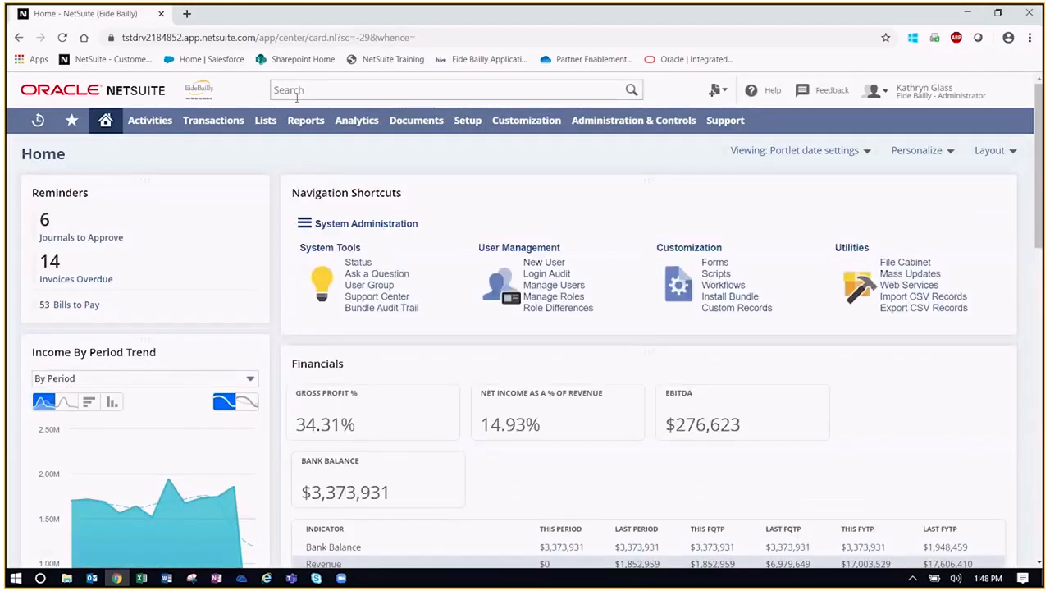
{"action": "mouse_move", "coordinate": [223, 122]}
{"action": "mouse_move", "coordinate": [236, 375]}
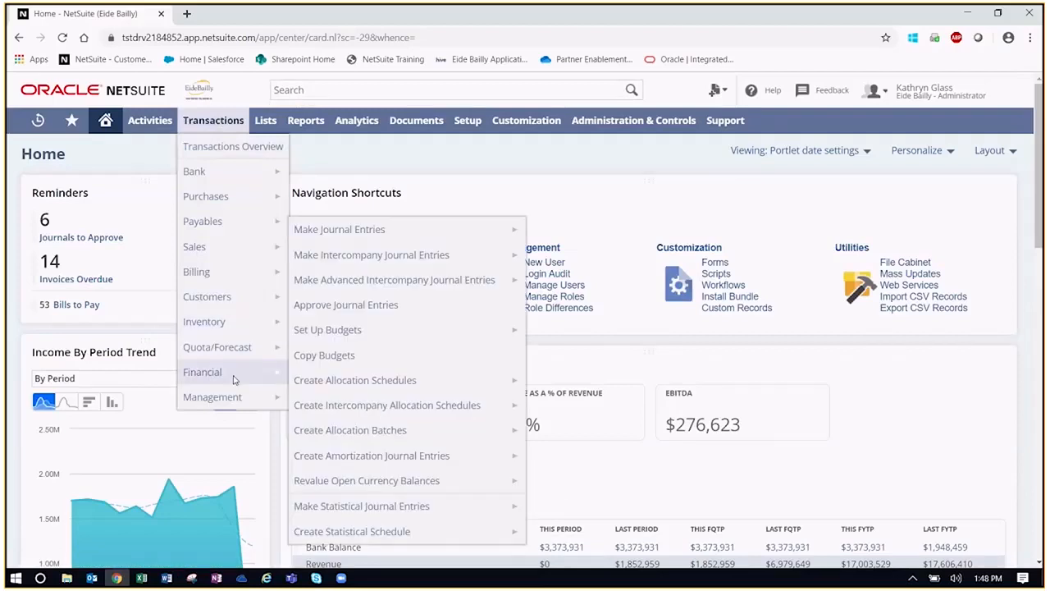
{"action": "left_click", "coordinate": [426, 230]}
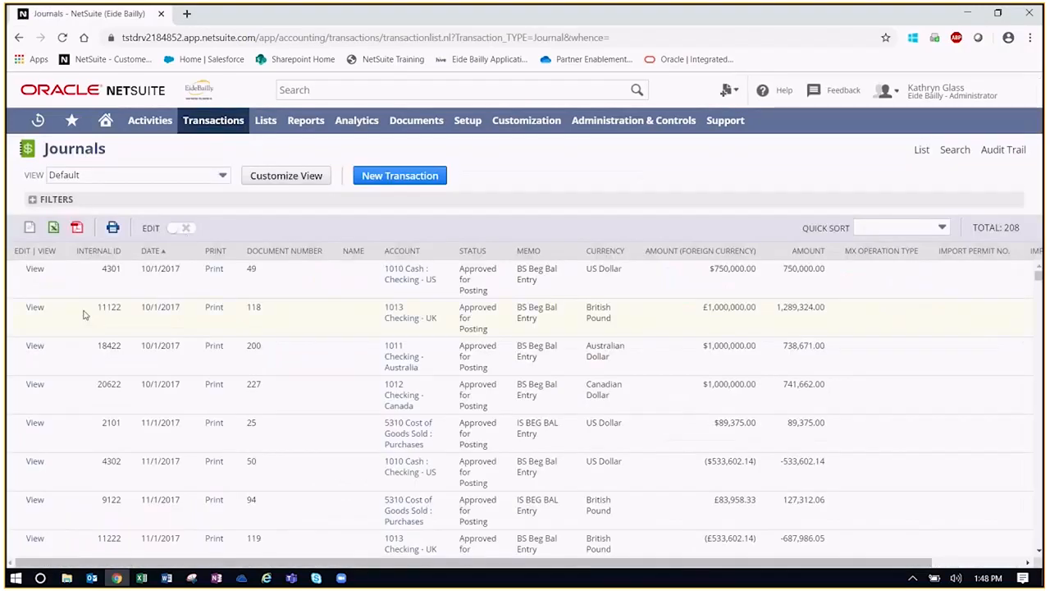
{"action": "left_click", "coordinate": [35, 309]}
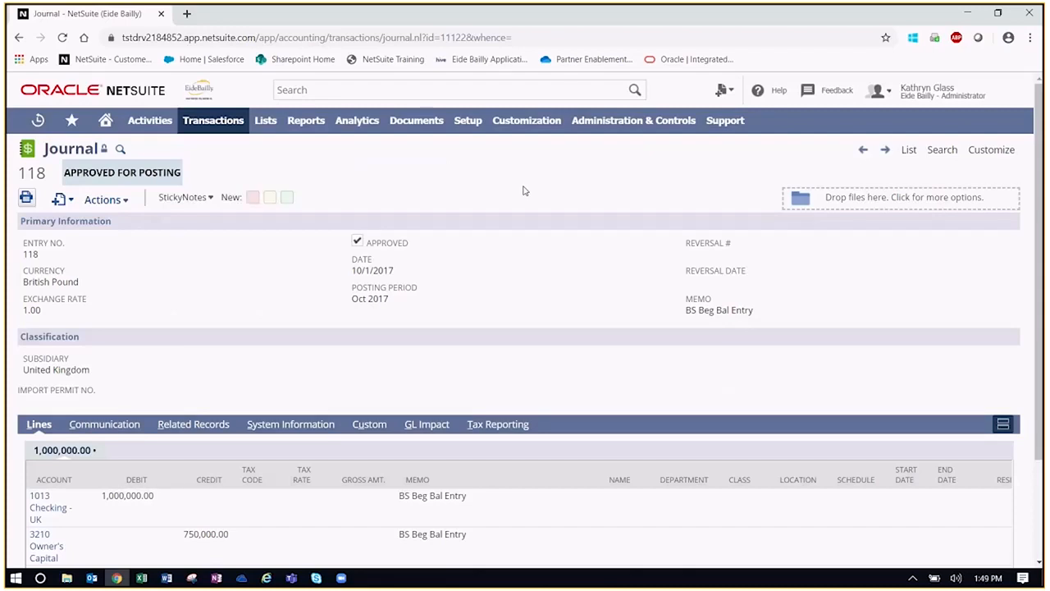
View the StickyNotes options available on the journal and return to the home dashboard
{"action": "left_click", "coordinate": [197, 198]}
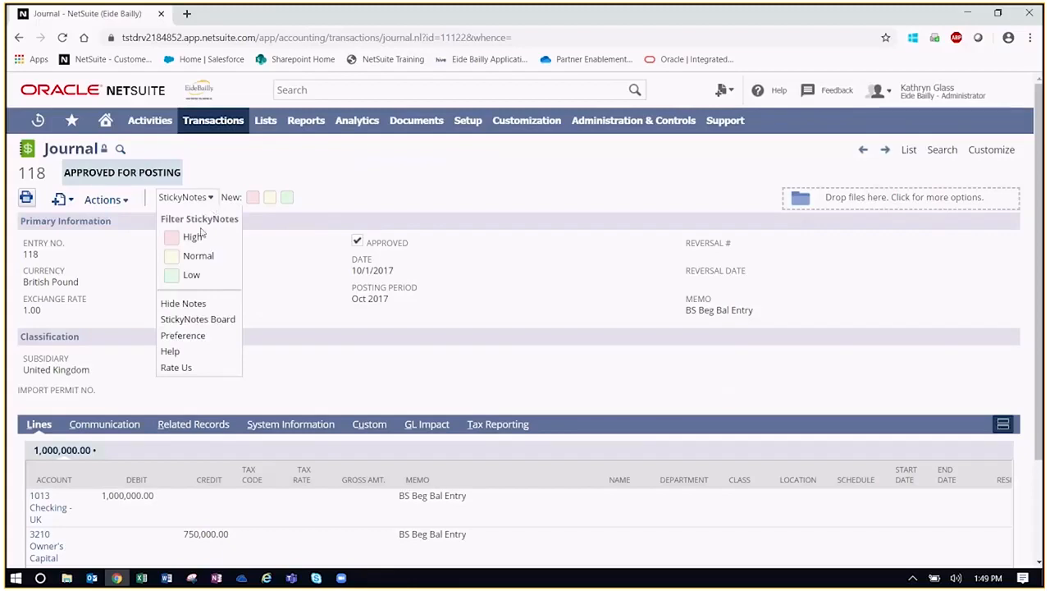
{"action": "left_click", "coordinate": [188, 368]}
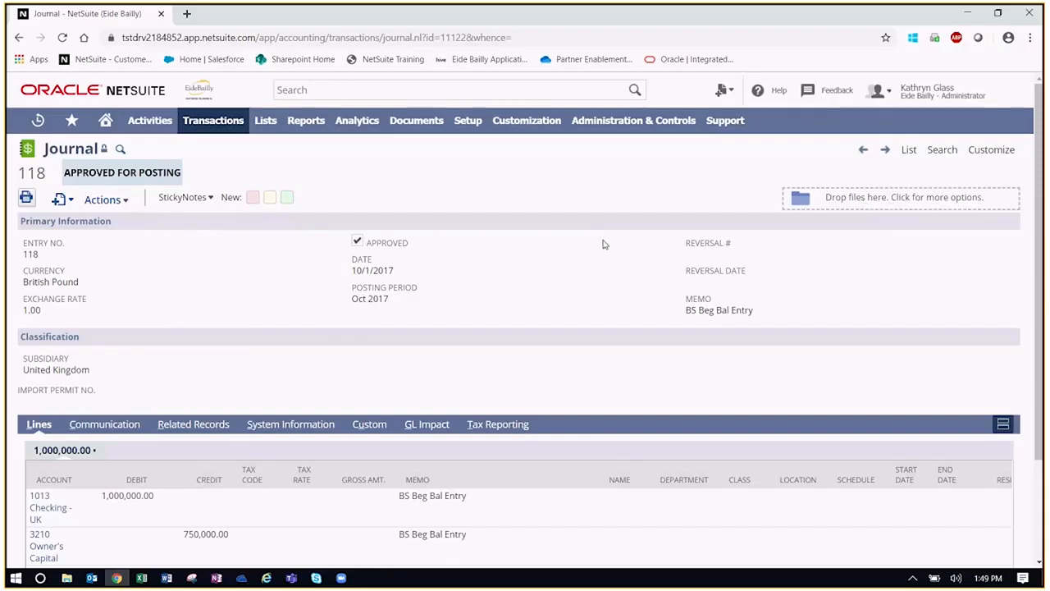
{"action": "left_click", "coordinate": [105, 120]}
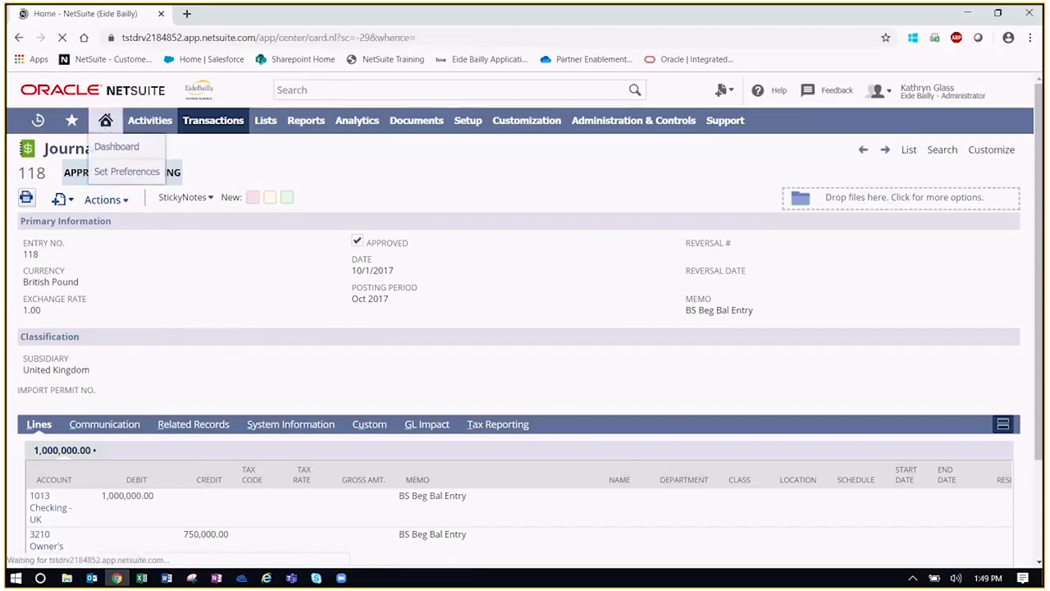